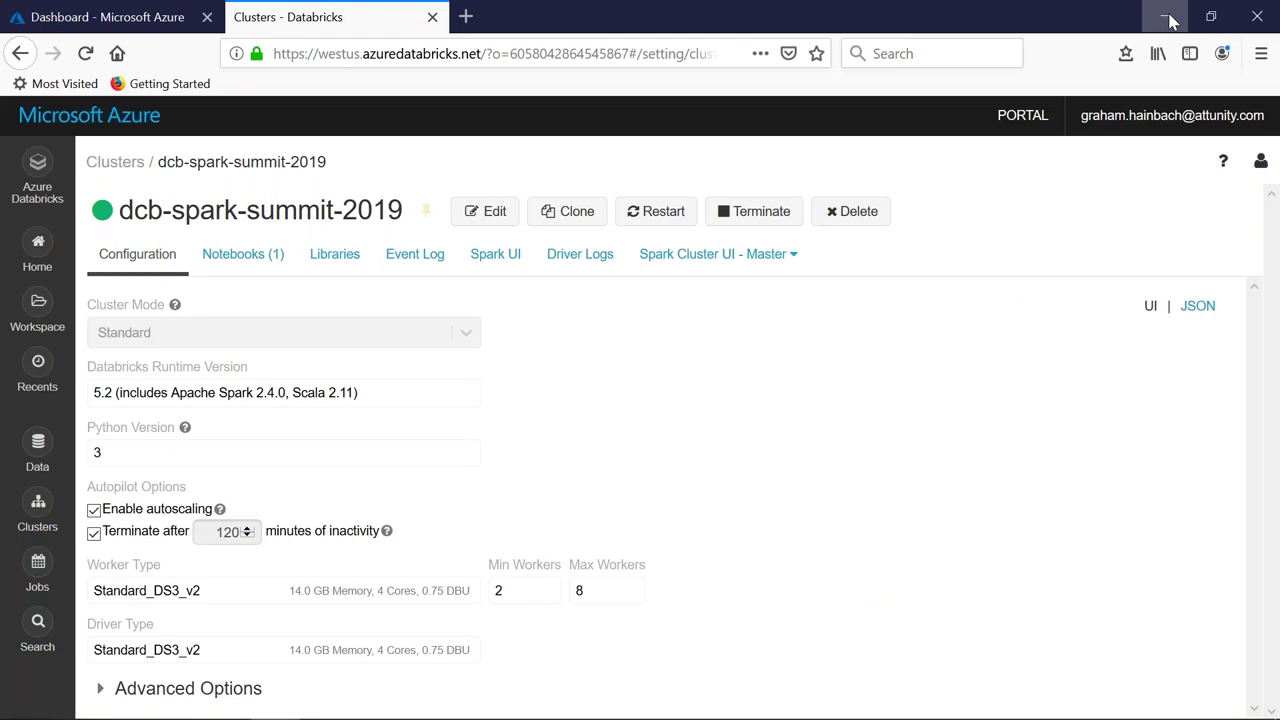
Refresh the AttunityDemo virtual machine's overview in the Azure portal and return to the Databricks cluster page
click(172, 27)
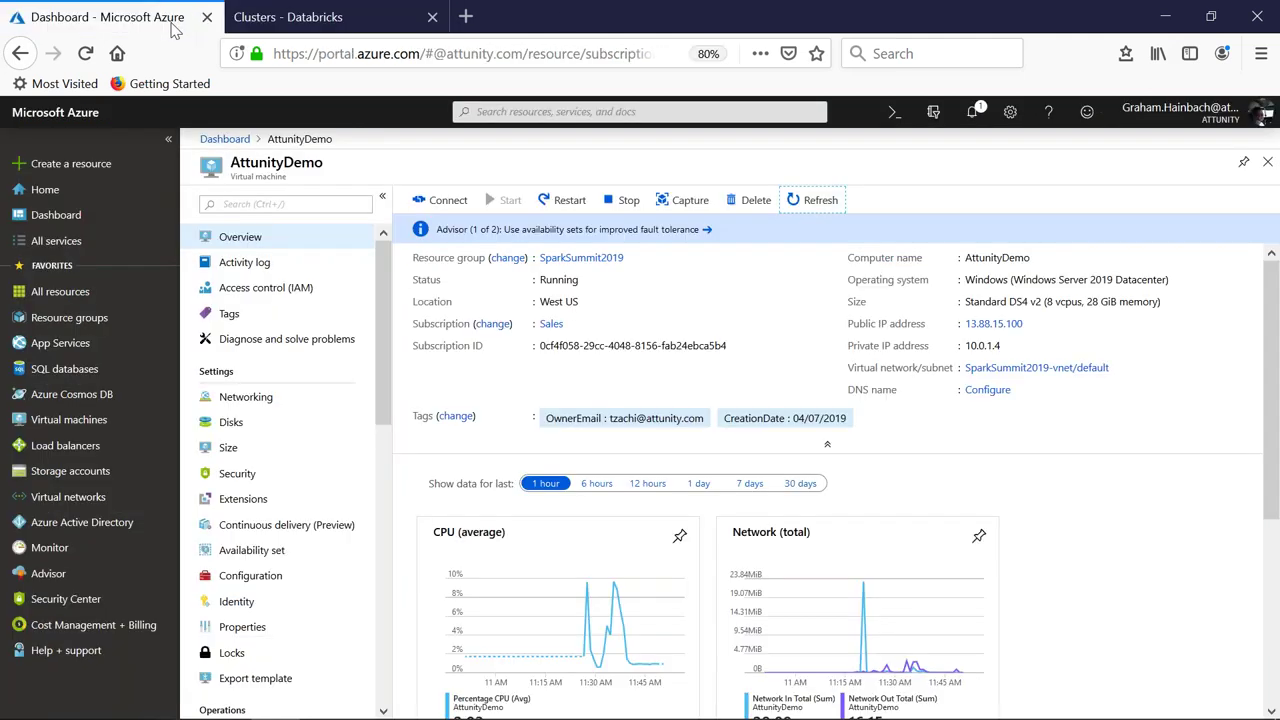
click(820, 201)
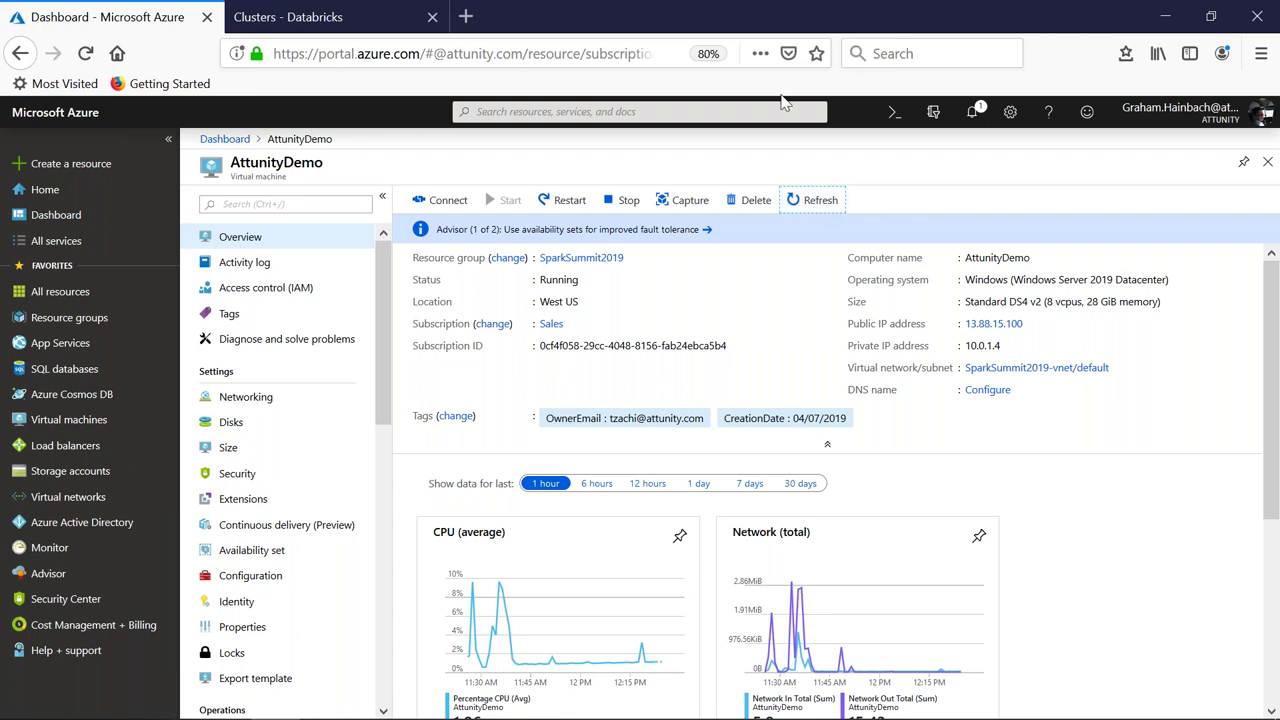
click(405, 28)
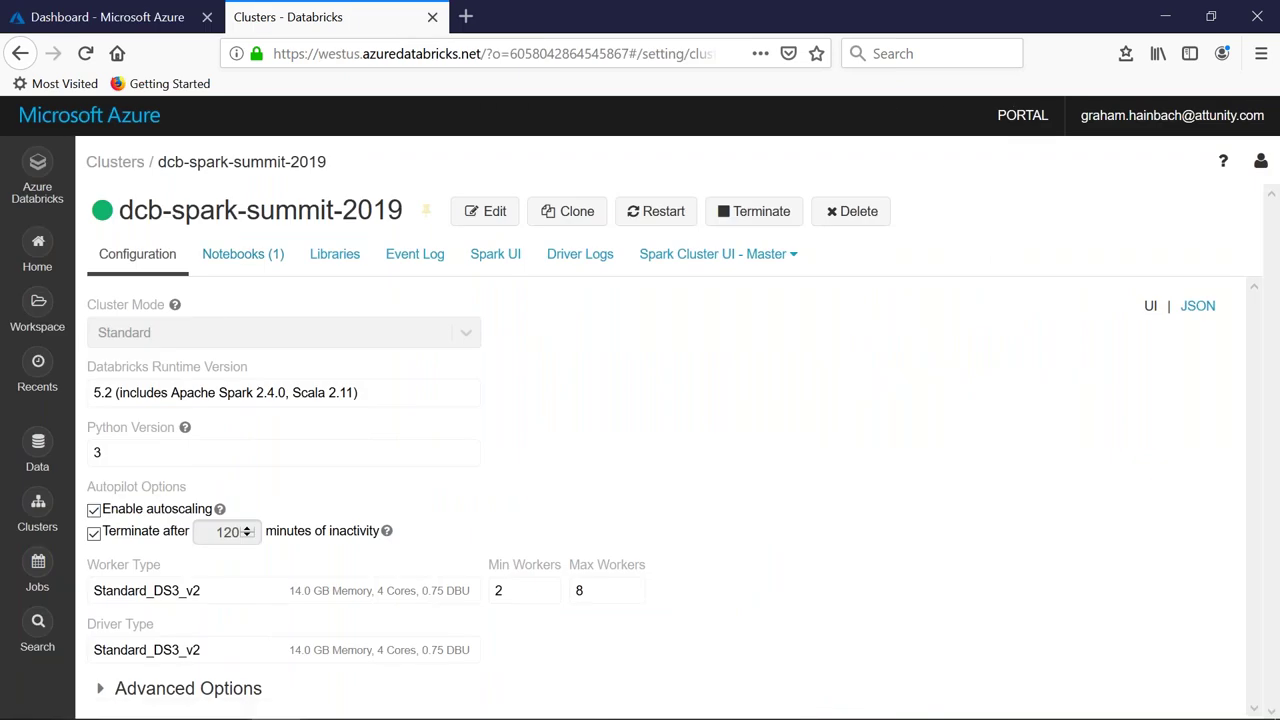
View the tables in the northwind_landing database, open the sql notebook and highlight northwind_landing.customers in its query
click(38, 458)
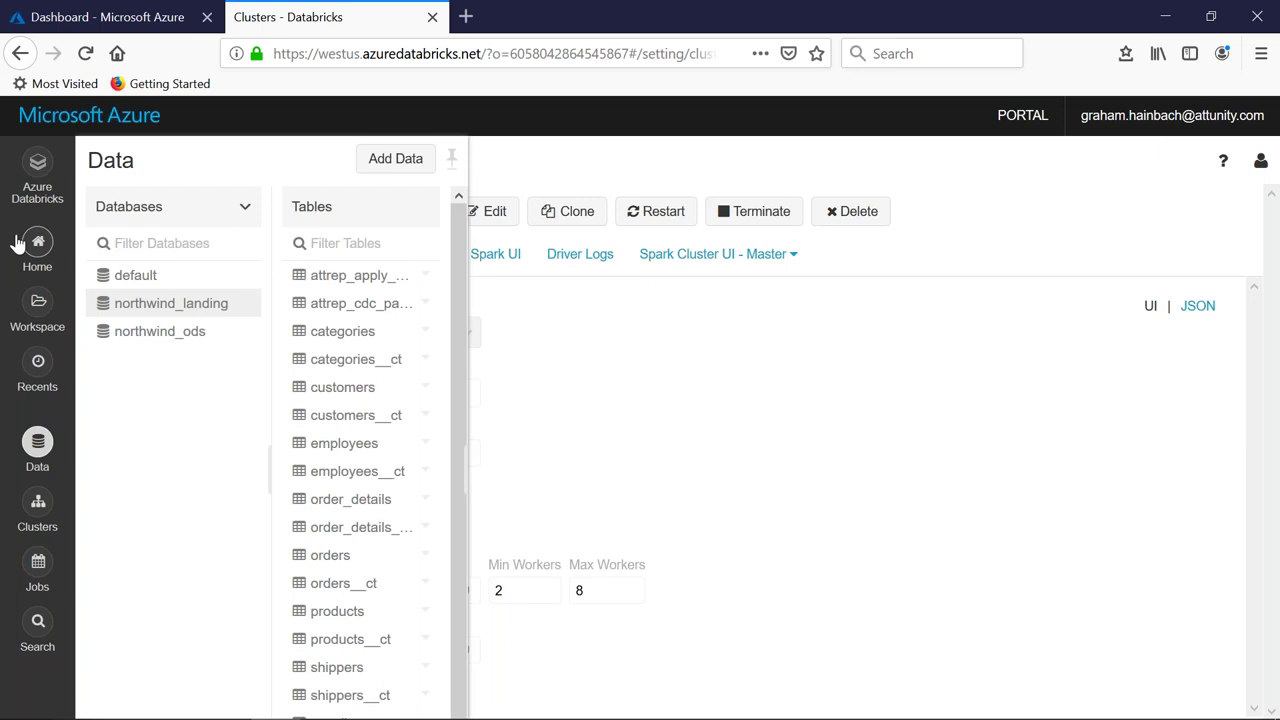
click(30, 195)
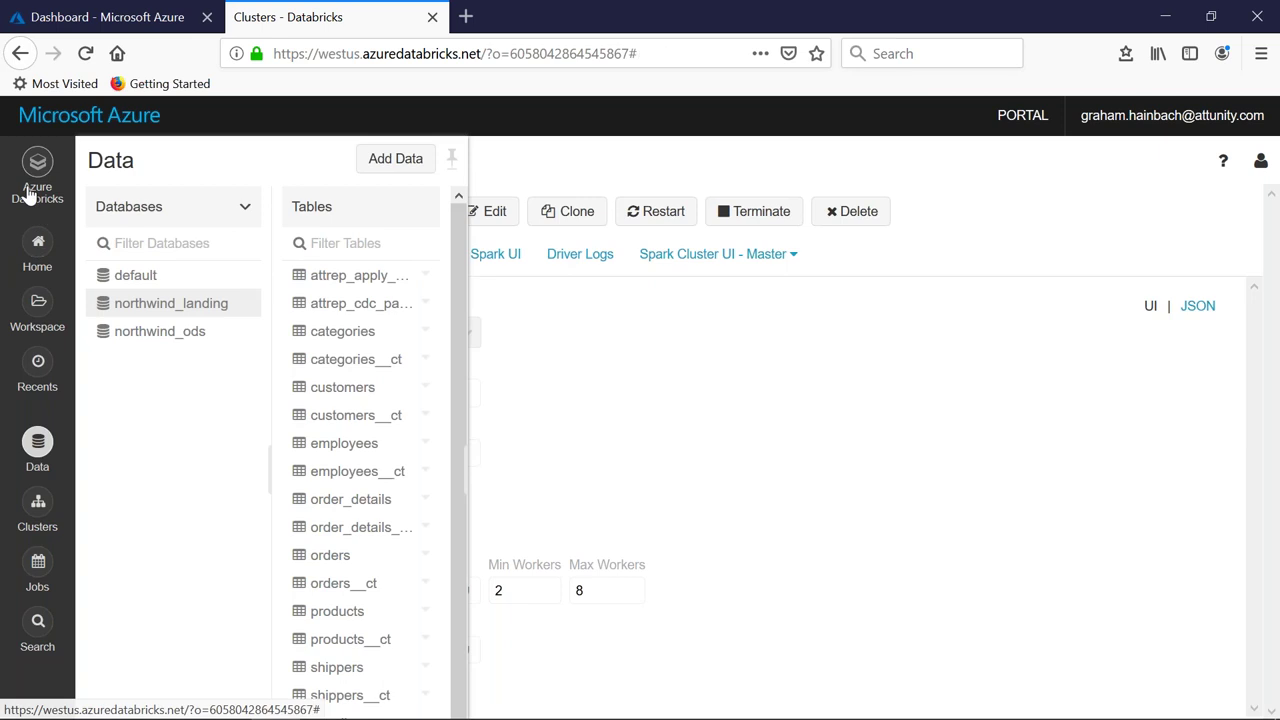
click(556, 615)
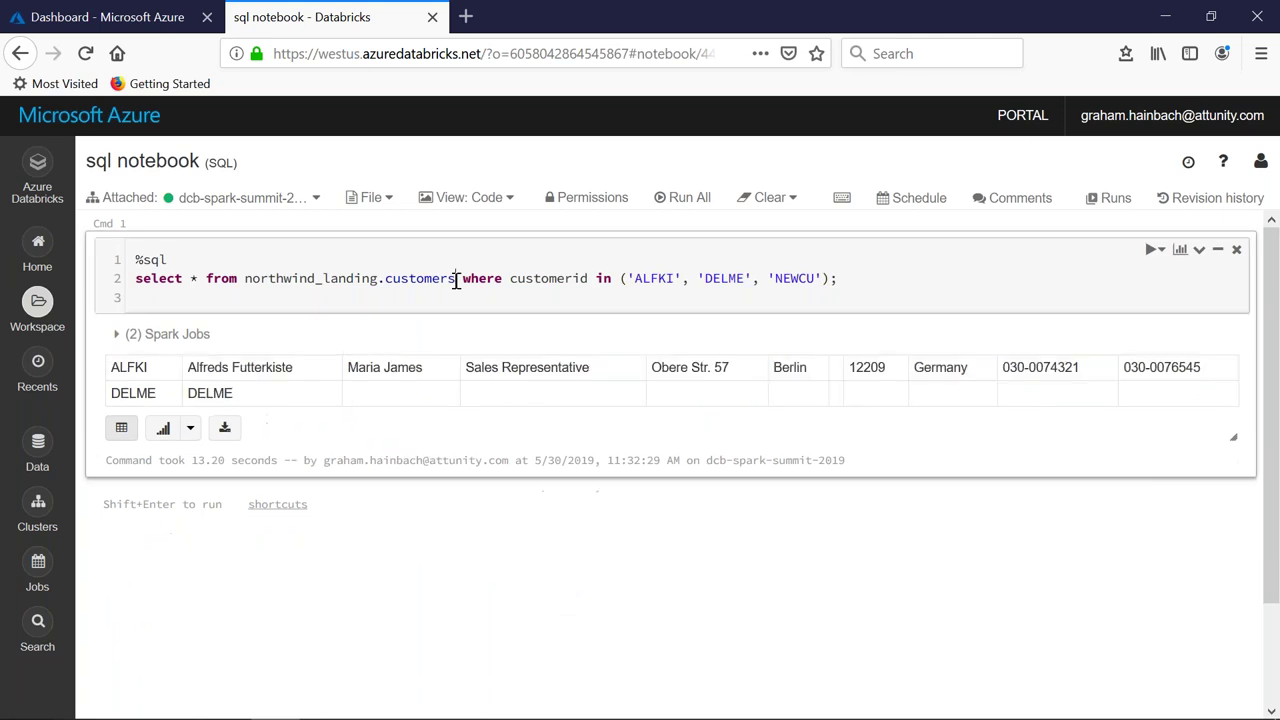
drag(456, 281, 243, 283)
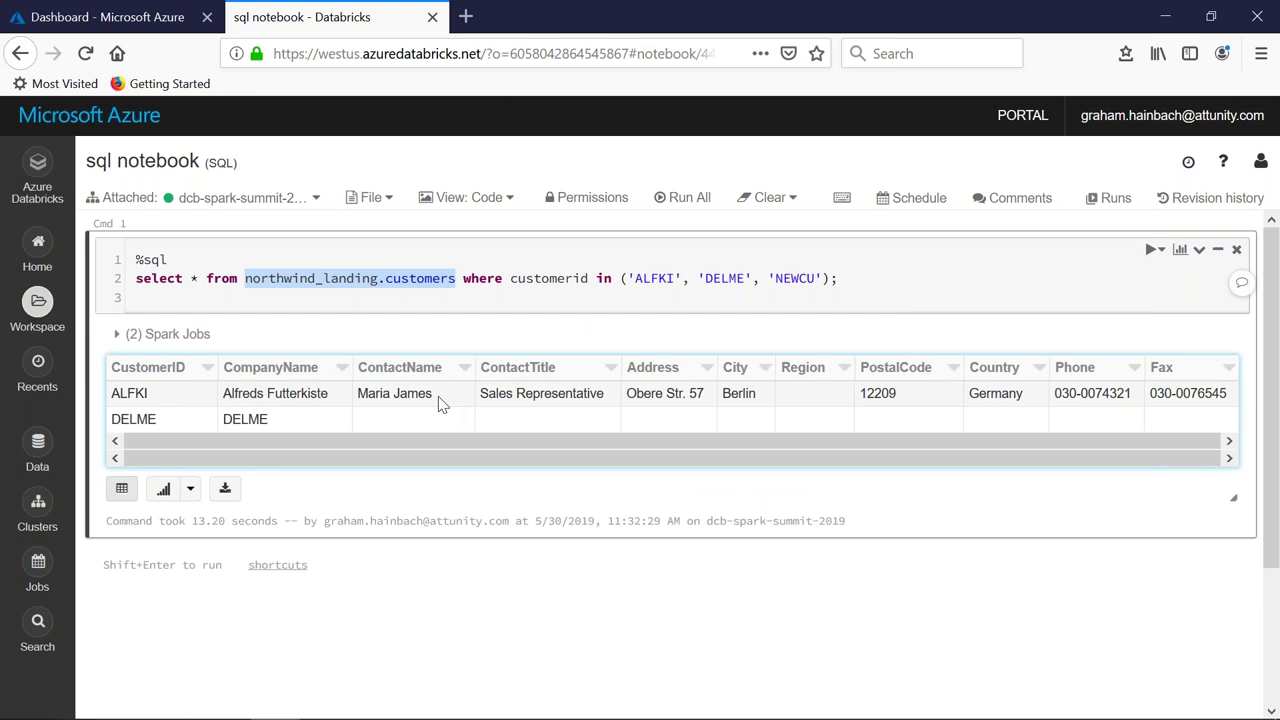
Switch to the remote desktop session and open the Customers list in the Northwind web application
key(alt+Tab)
key(Tab)
key(Tab)
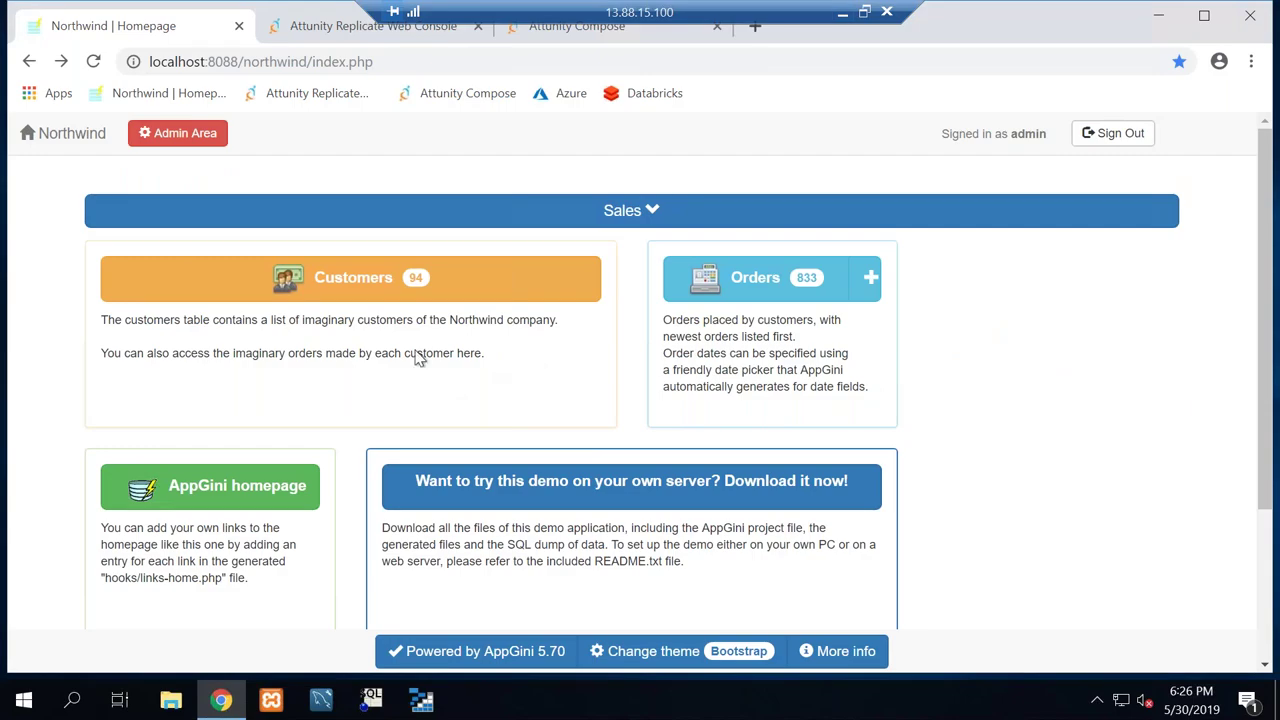
click(373, 296)
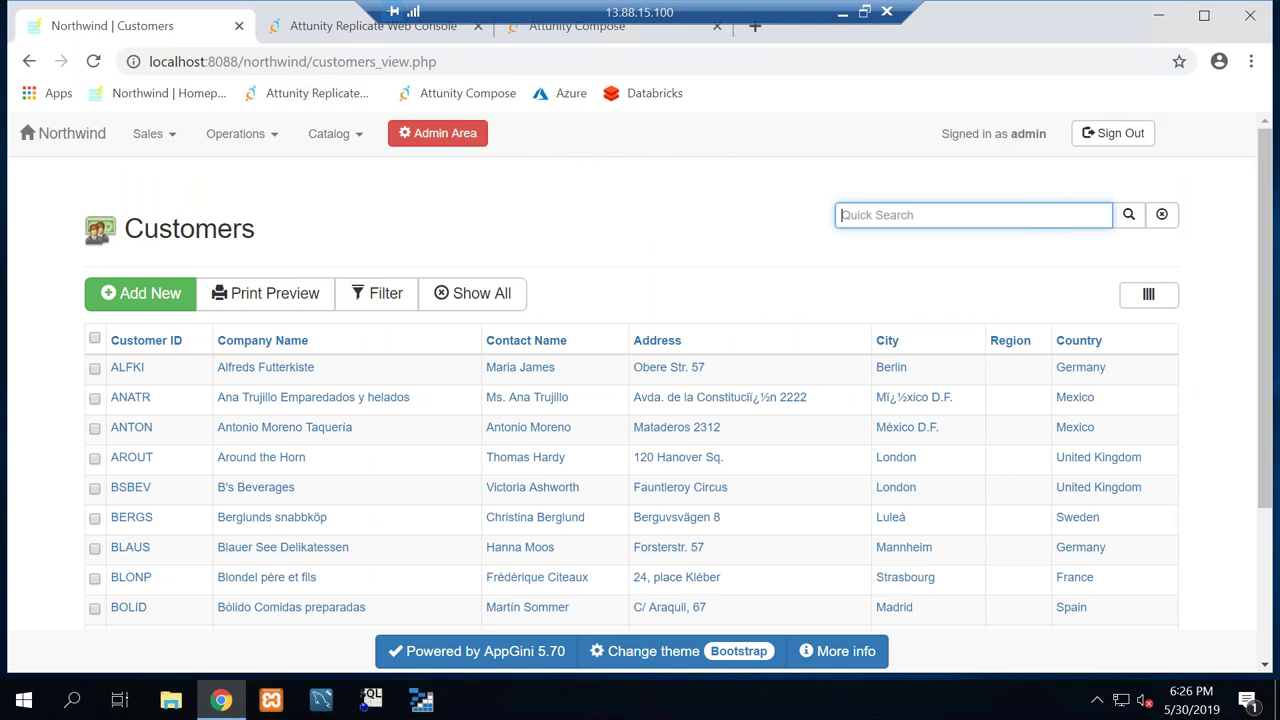
Switch to Attunity Replicate, show the Northwind to Databricks on Azure task's design and open the northwind.employees table's transform settings
click(335, 30)
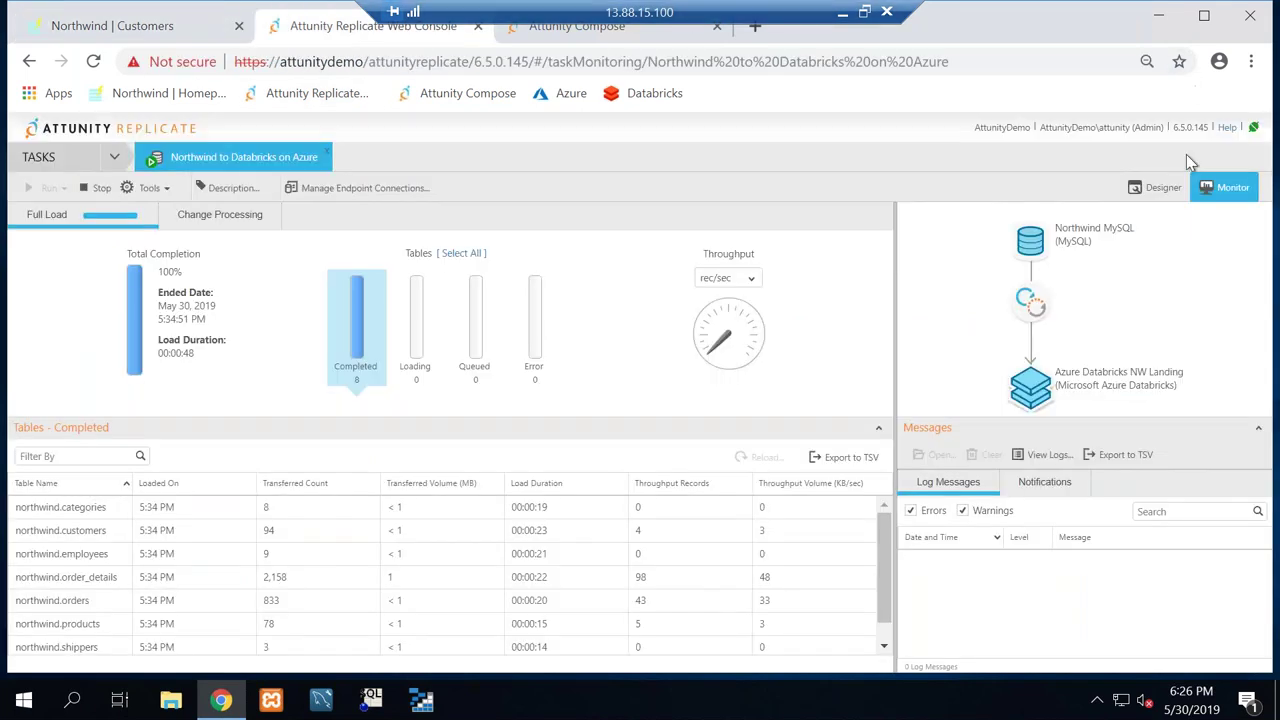
click(1160, 190)
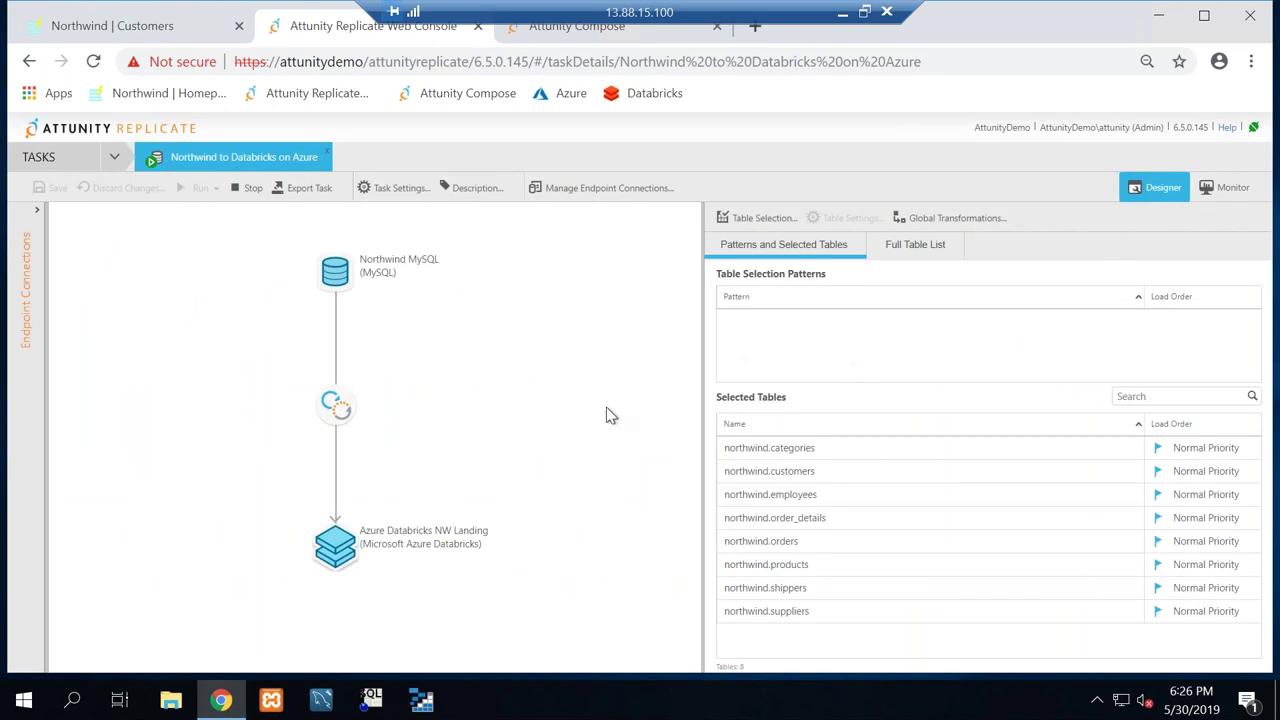
double_click(800, 495)
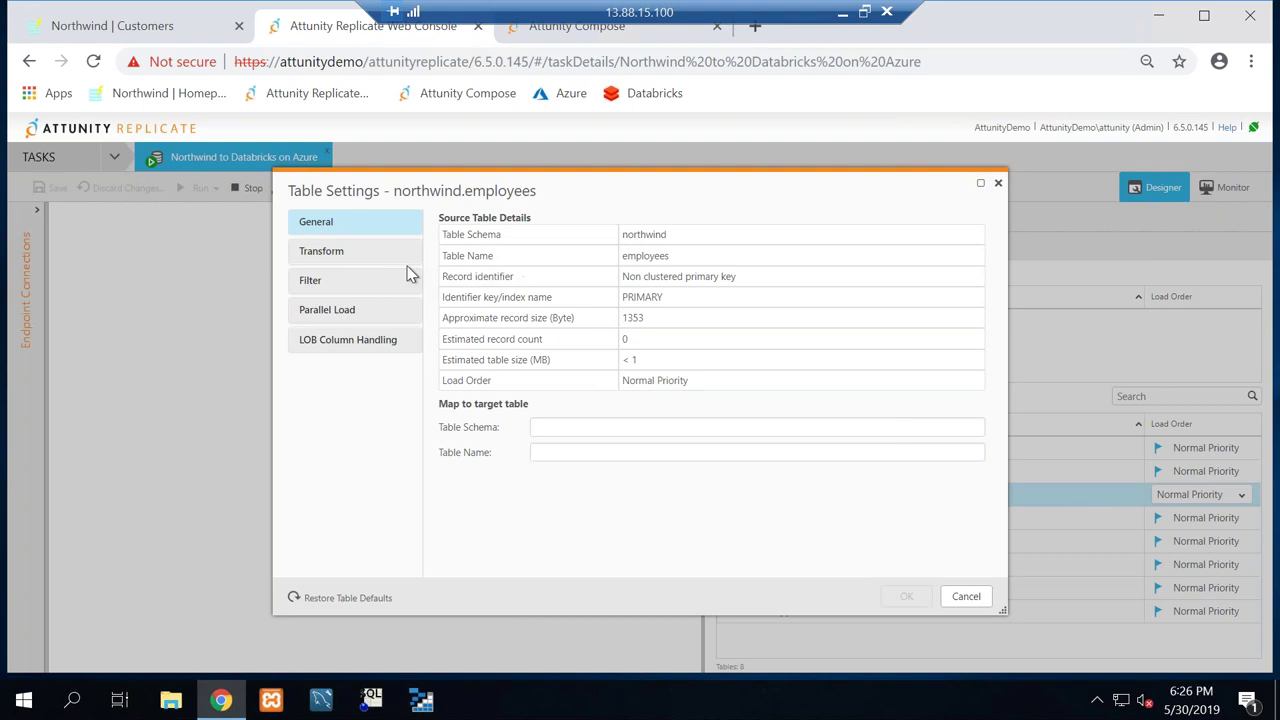
click(371, 260)
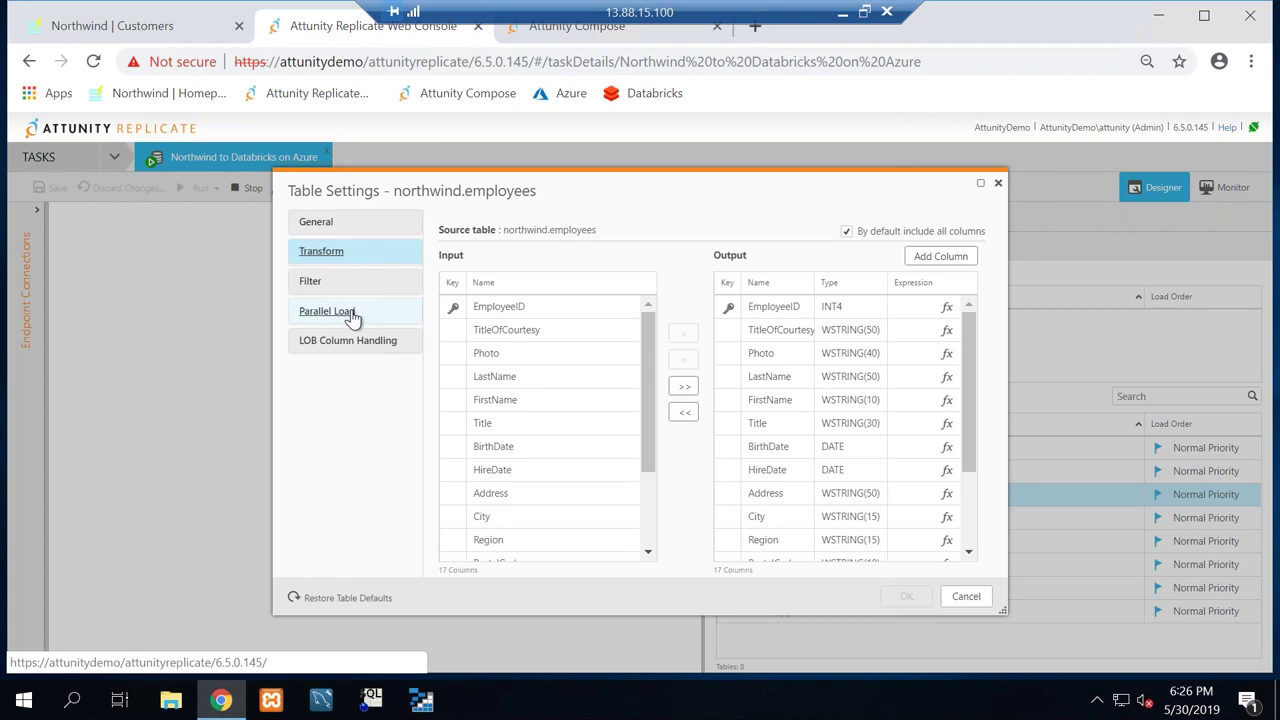
Add an output column named New_Col to the employees table and open its Expression Builder
click(927, 258)
text(New_Col)
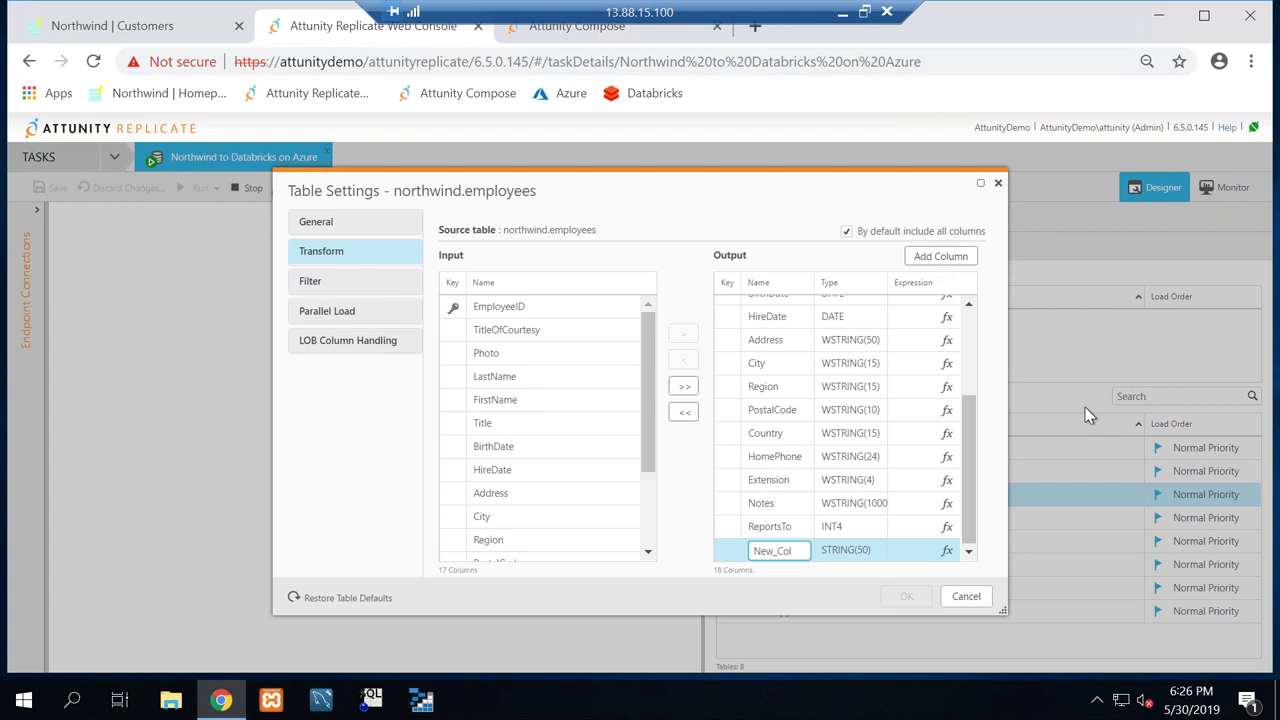
click(946, 551)
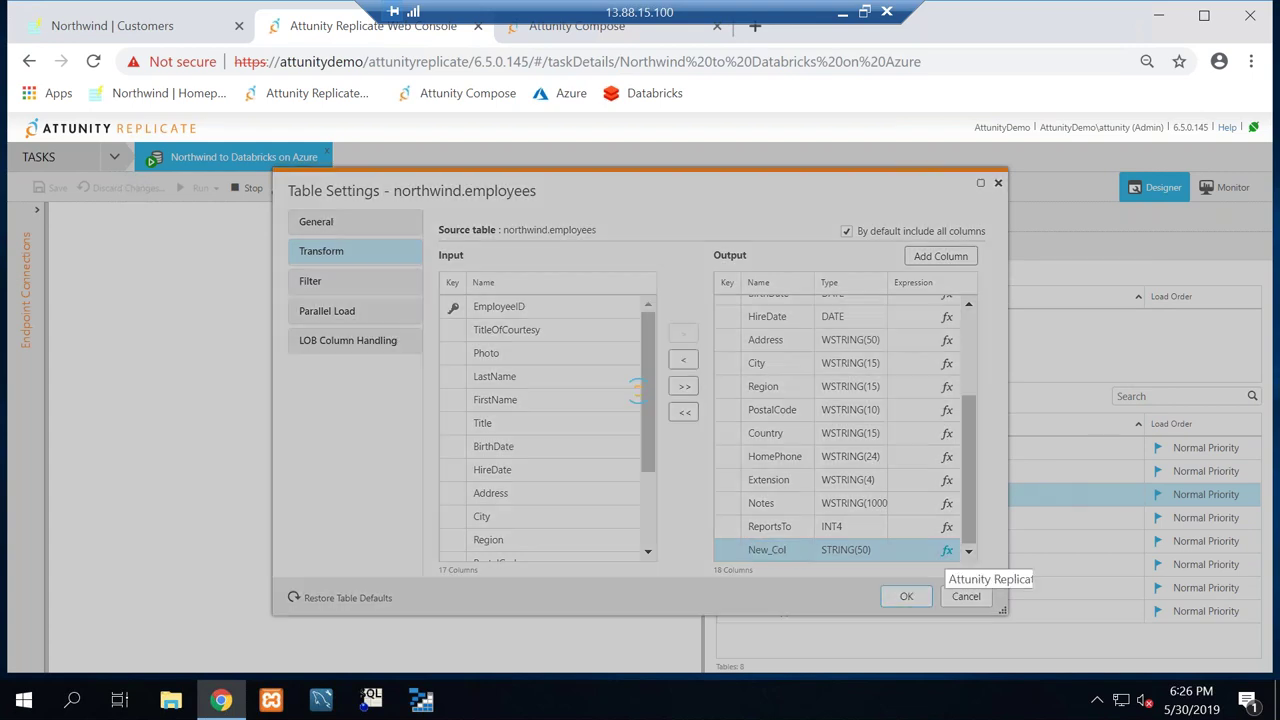
click(946, 550)
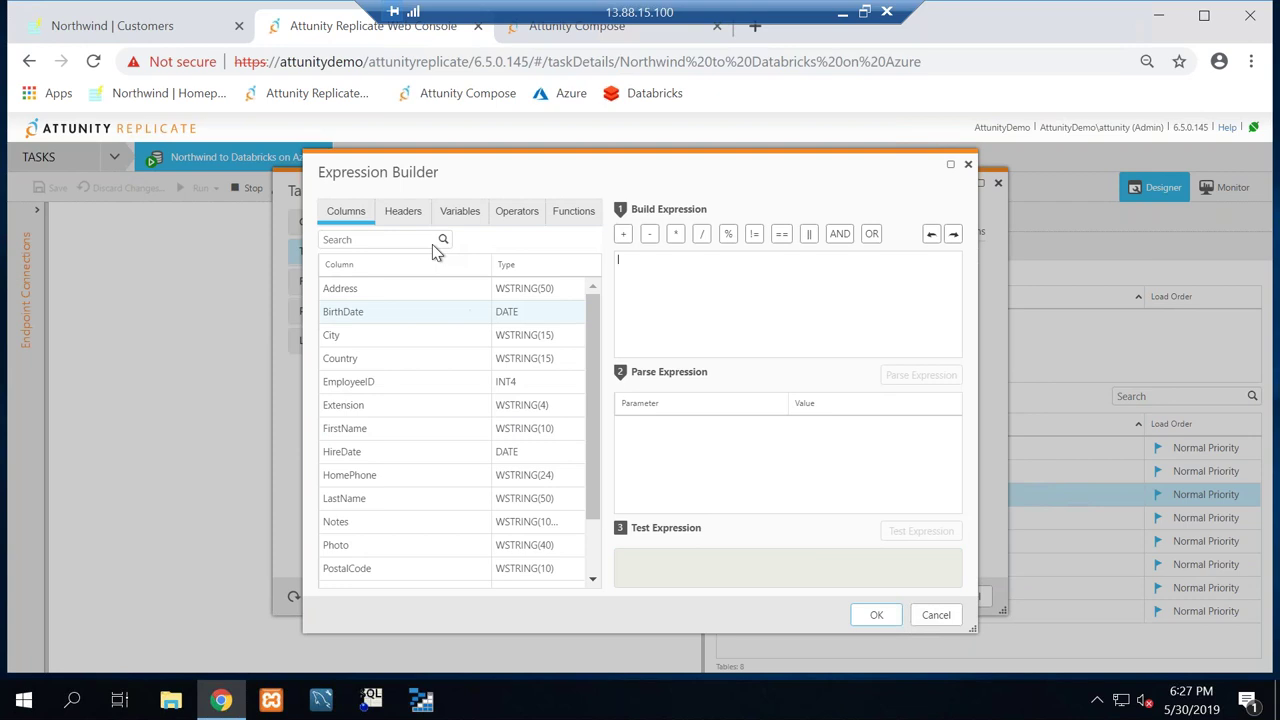
Look through the Expression Builder's headers, mathematical operators, and numeric, hash and user-defined functions, and discard the employees table changes
click(403, 216)
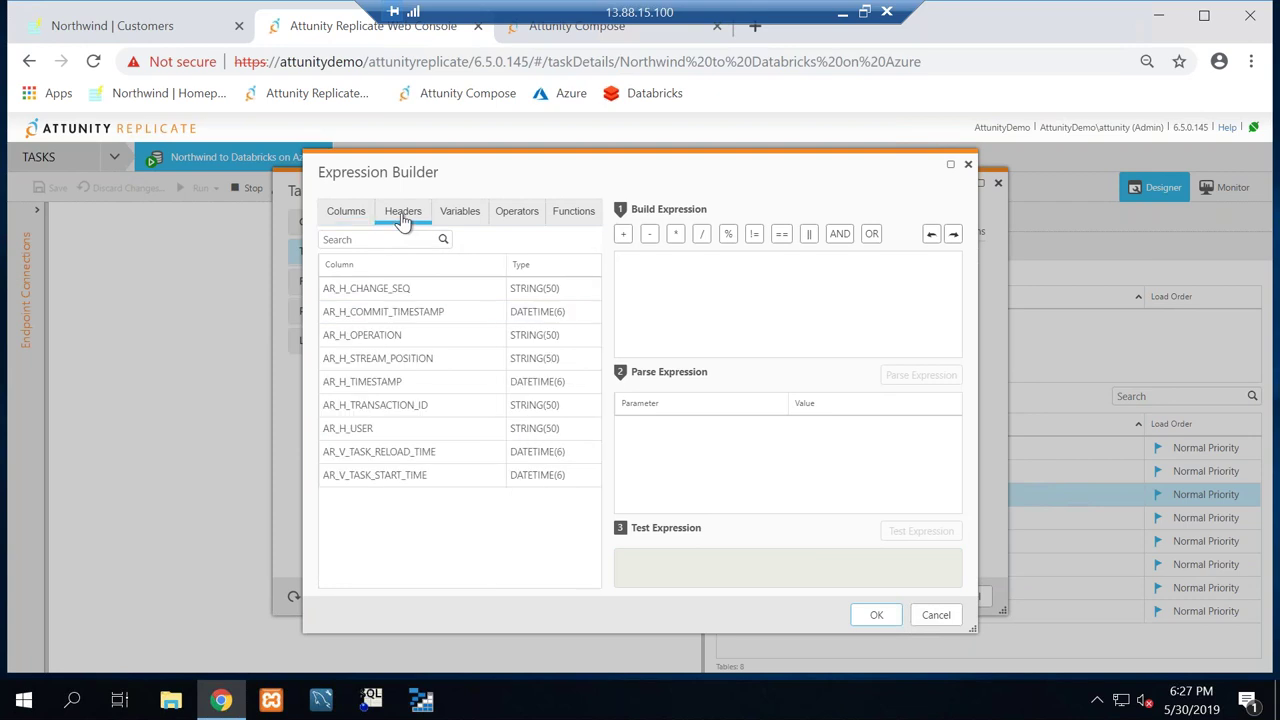
click(518, 222)
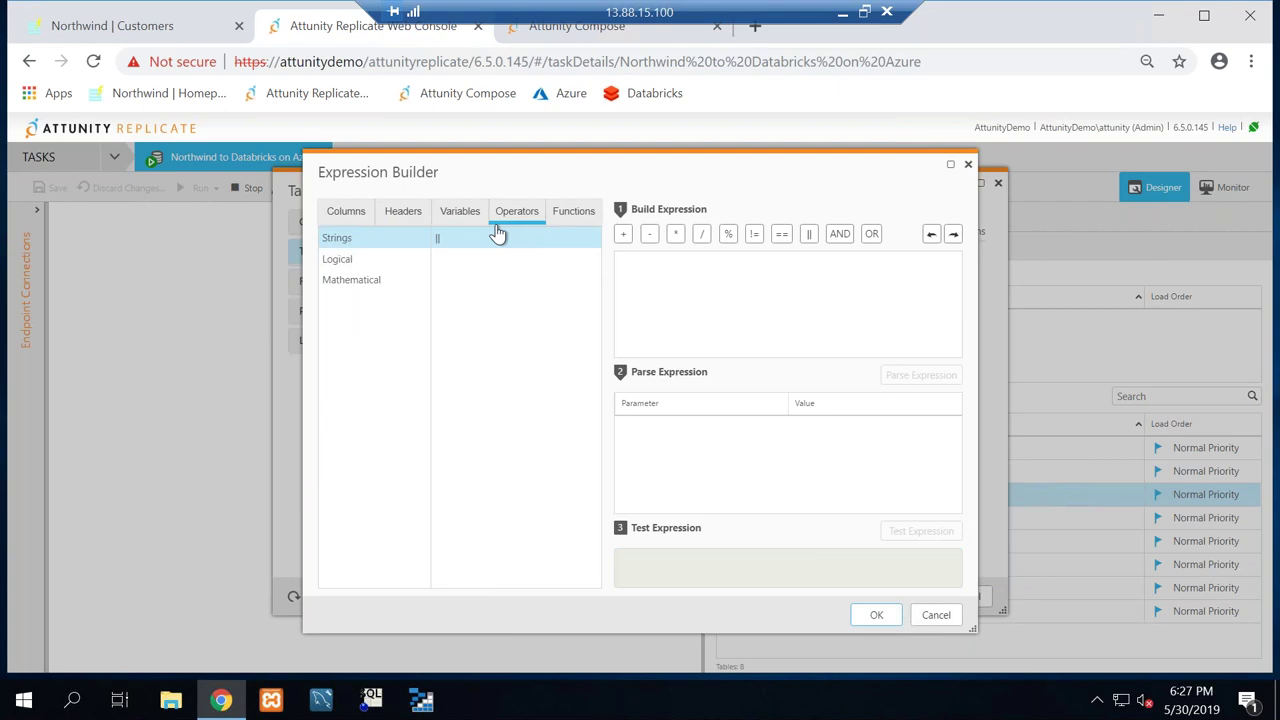
click(372, 282)
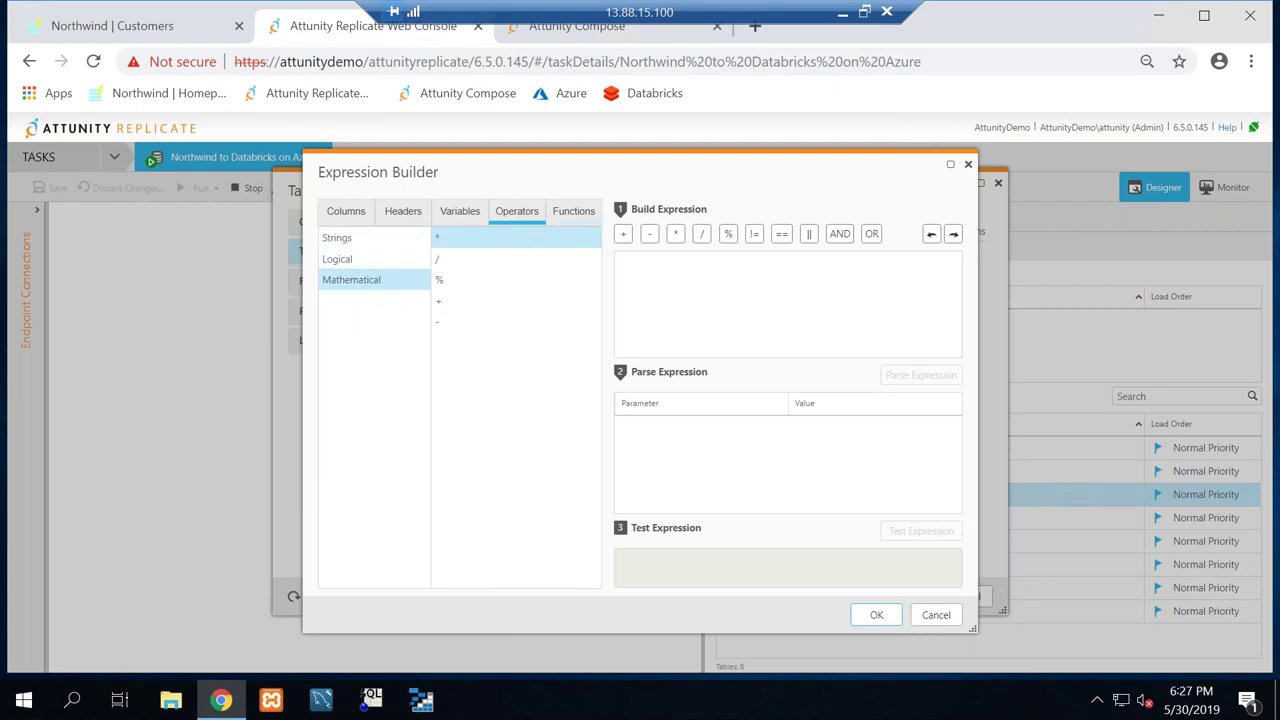
click(565, 219)
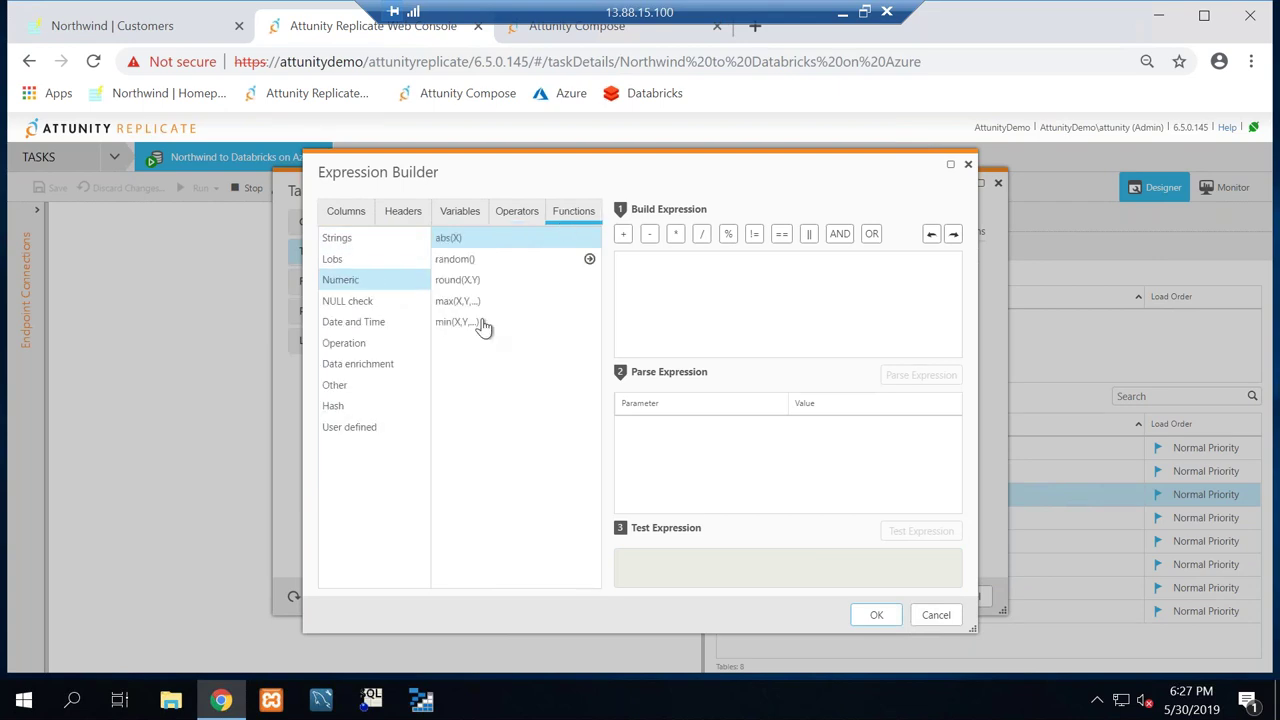
click(350, 410)
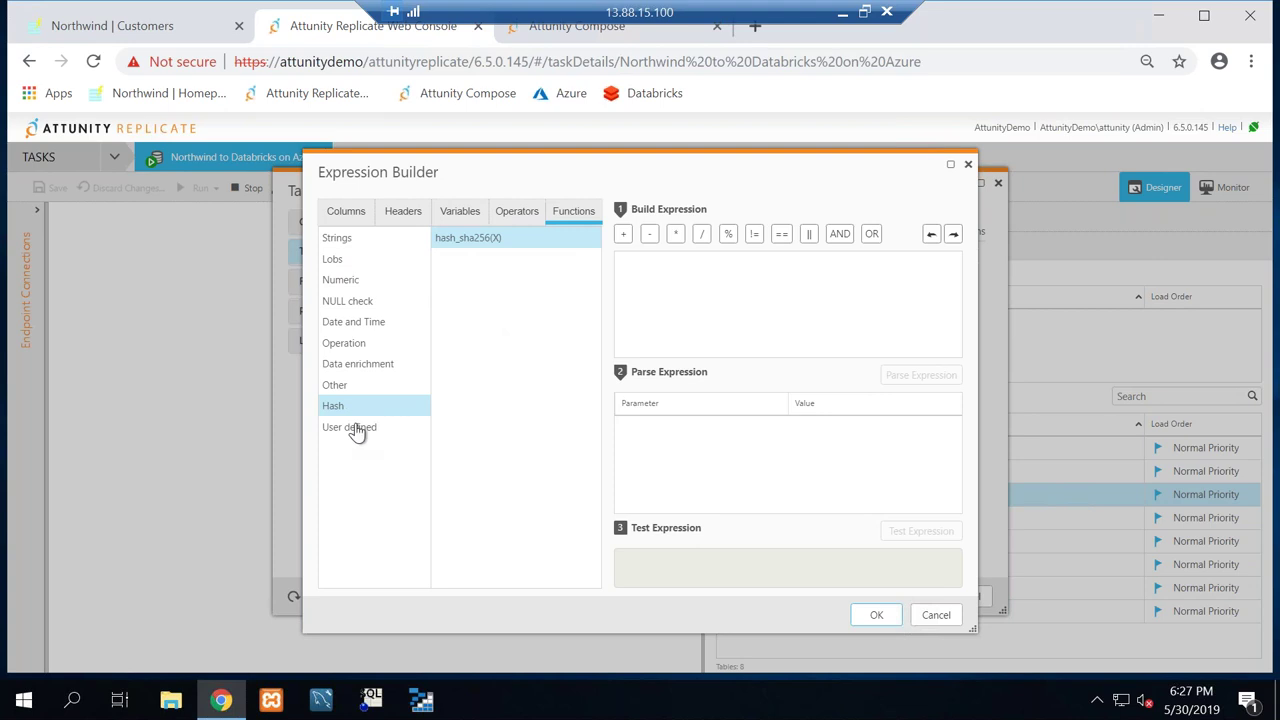
click(357, 432)
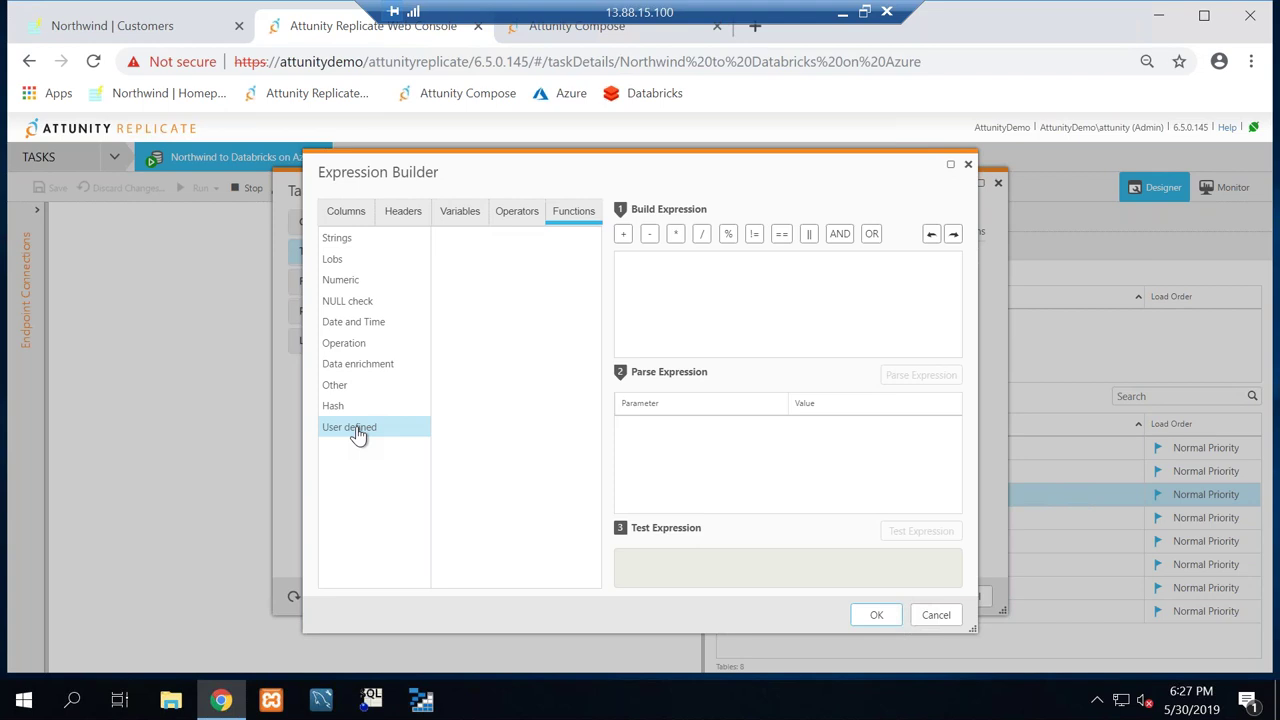
click(930, 617)
click(970, 604)
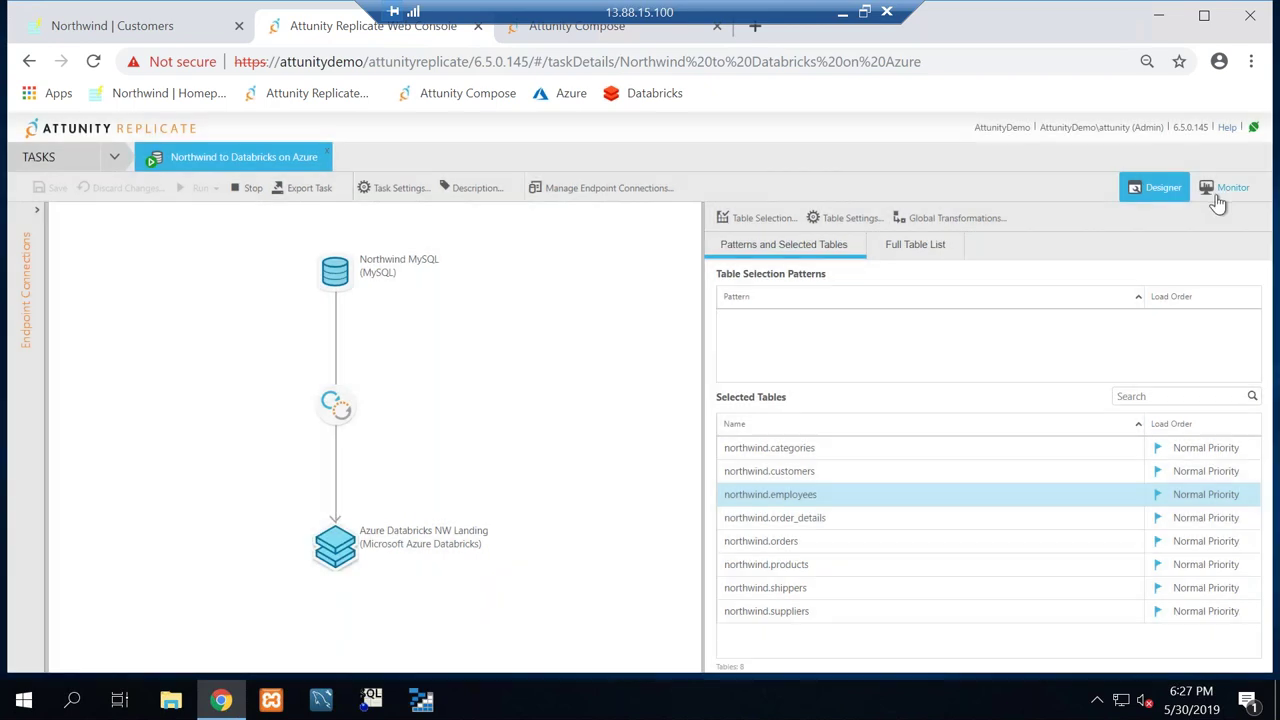
Show the replication task's change processing statistics in its monitoring view
click(1225, 189)
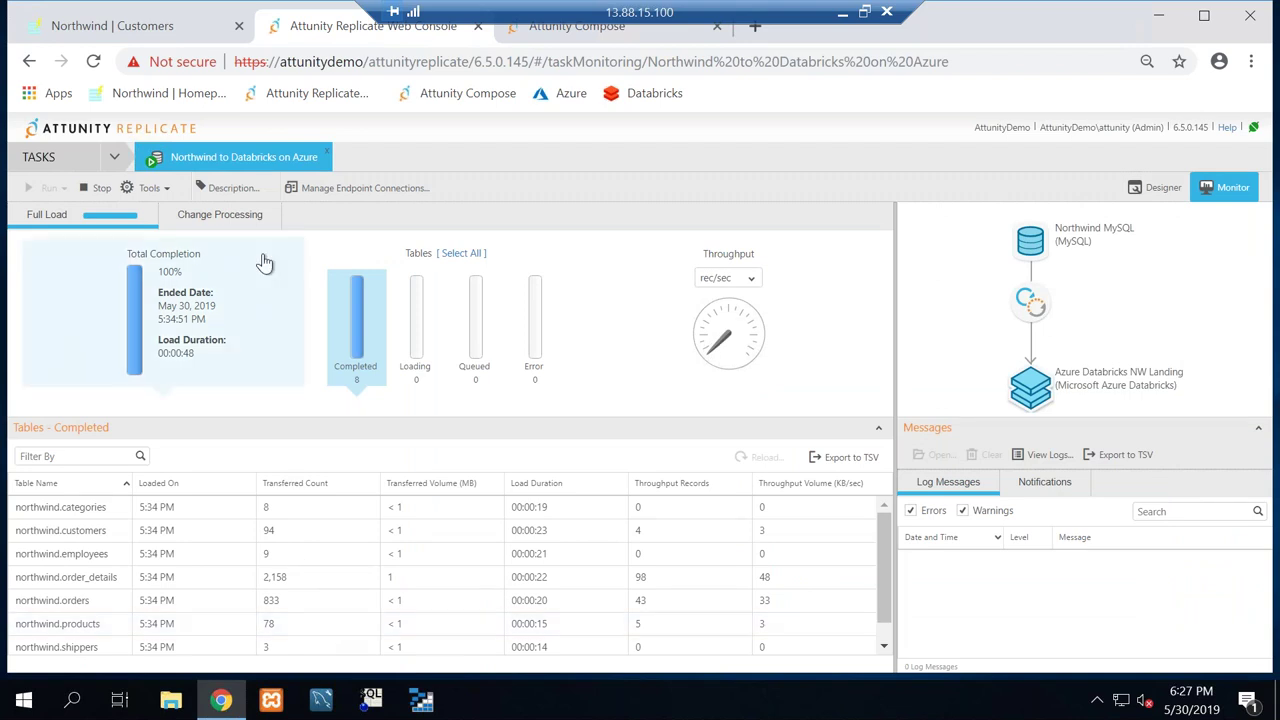
click(225, 216)
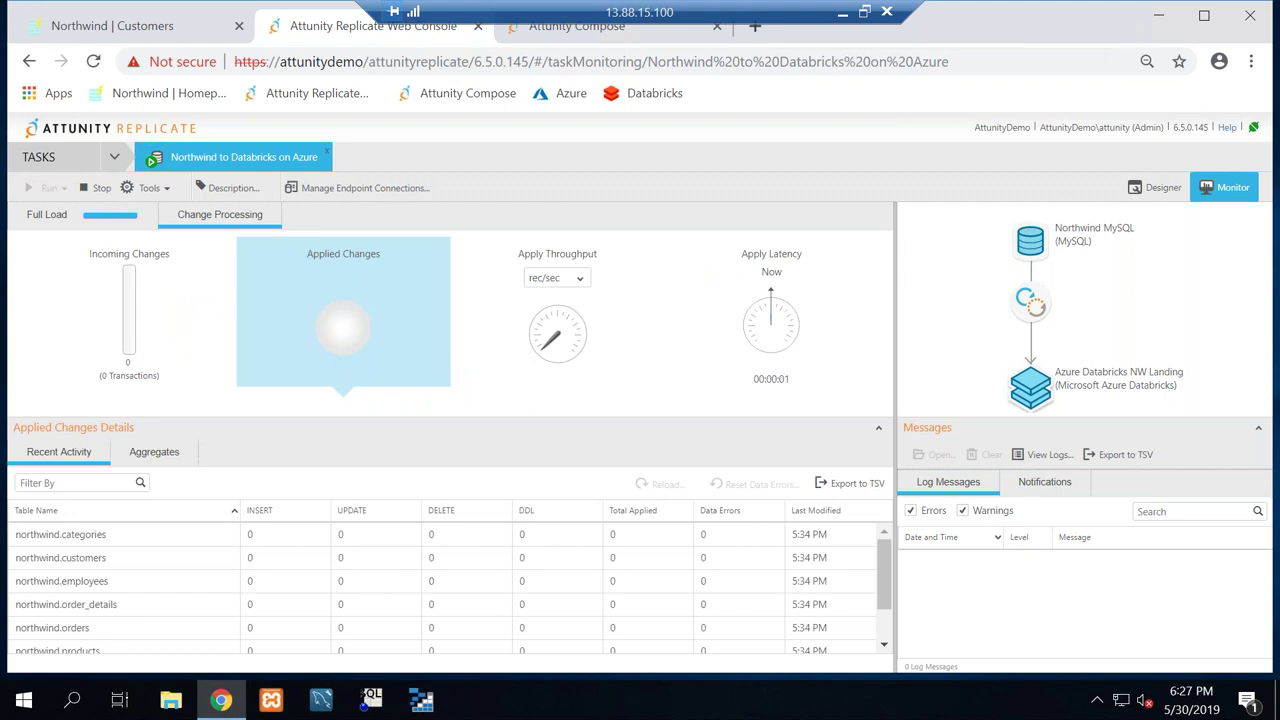
Switch to Attunity Compose, show the project's design and test the Northwind MySQL landing and Northwind Delta storage connections
click(566, 30)
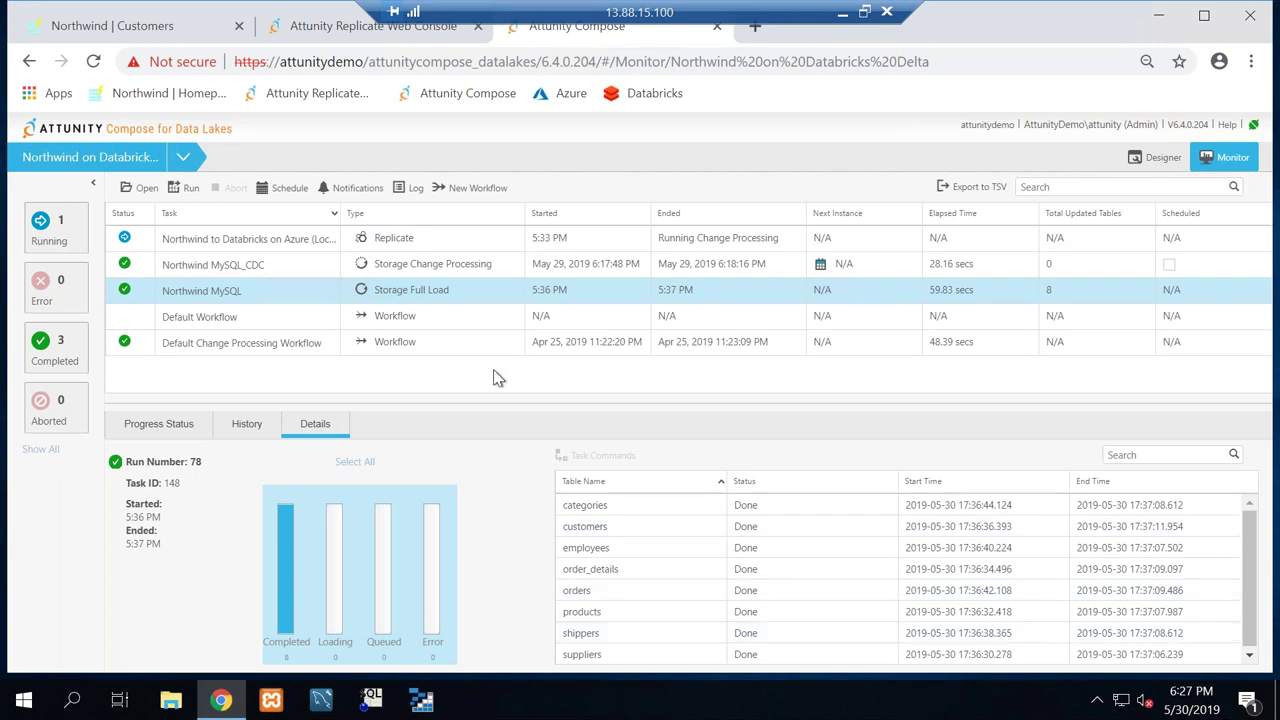
click(1157, 158)
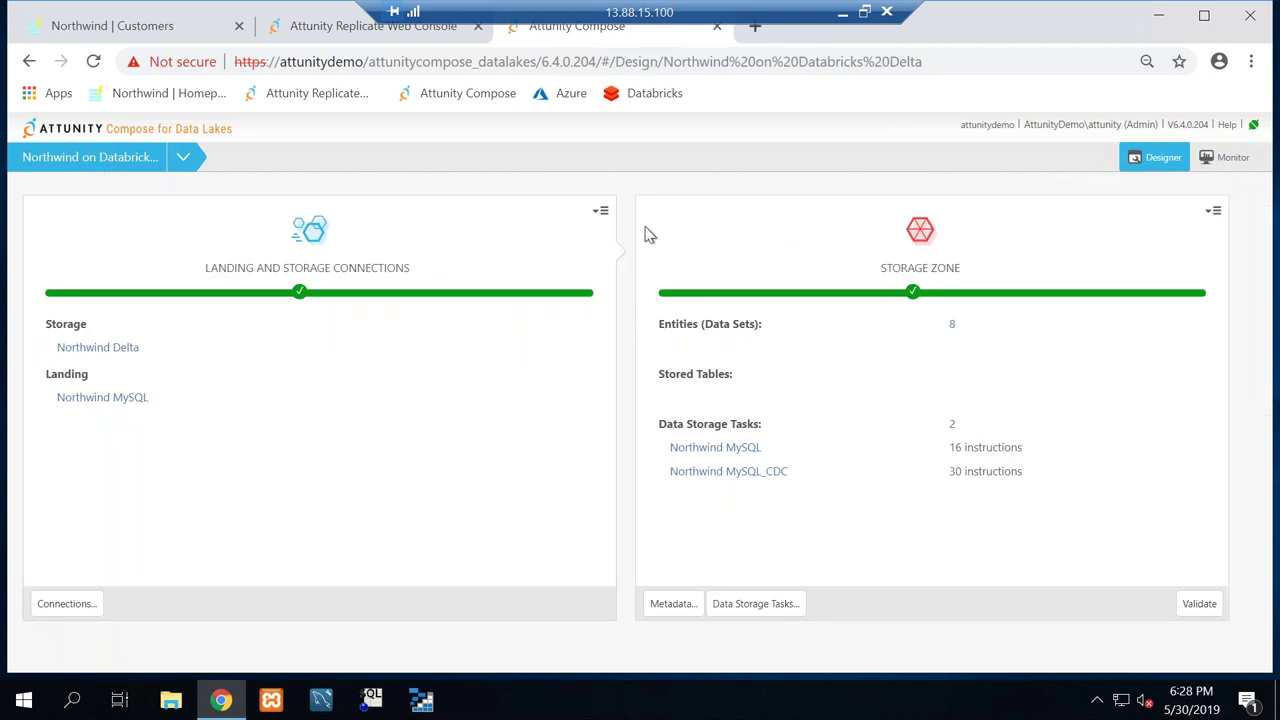
click(122, 355)
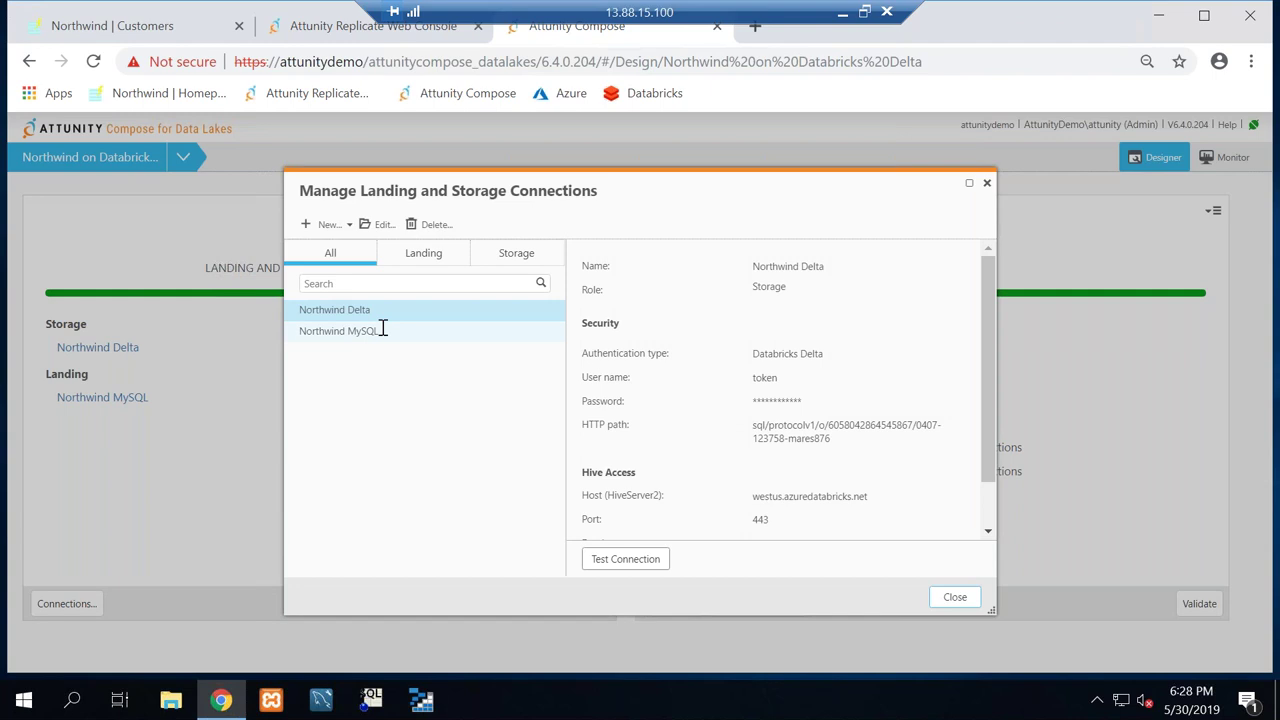
click(382, 330)
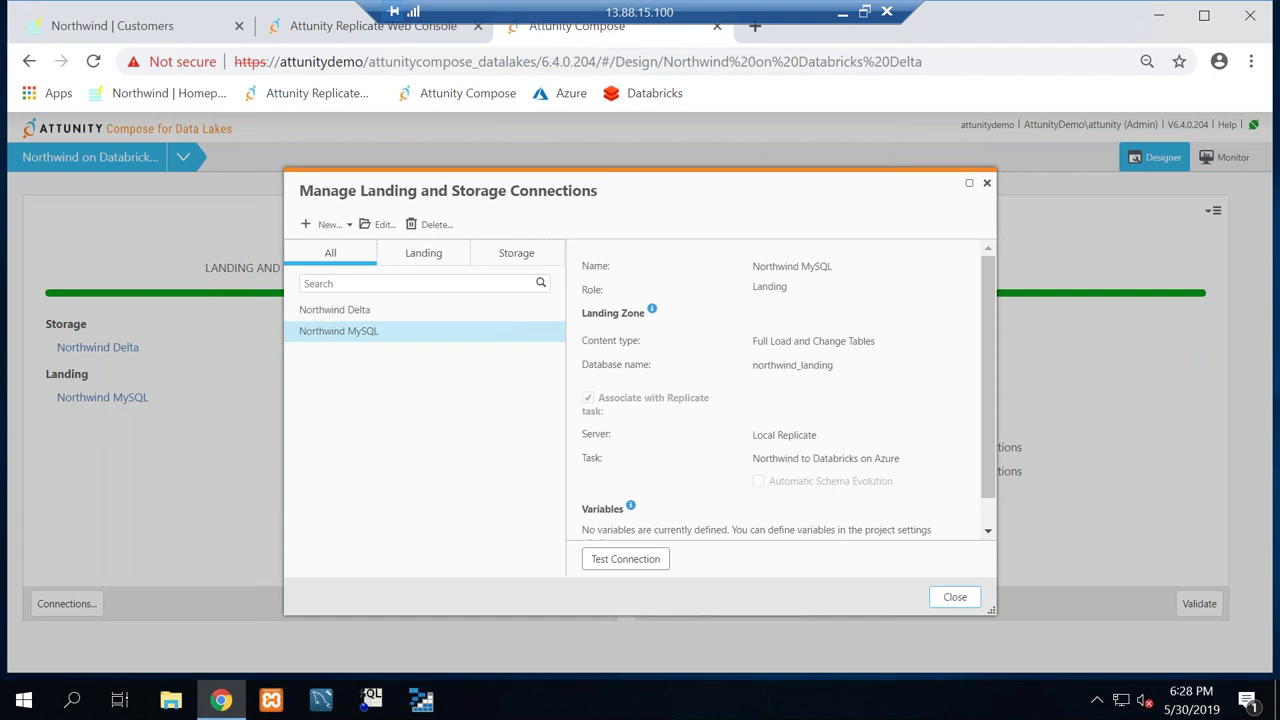
click(625, 559)
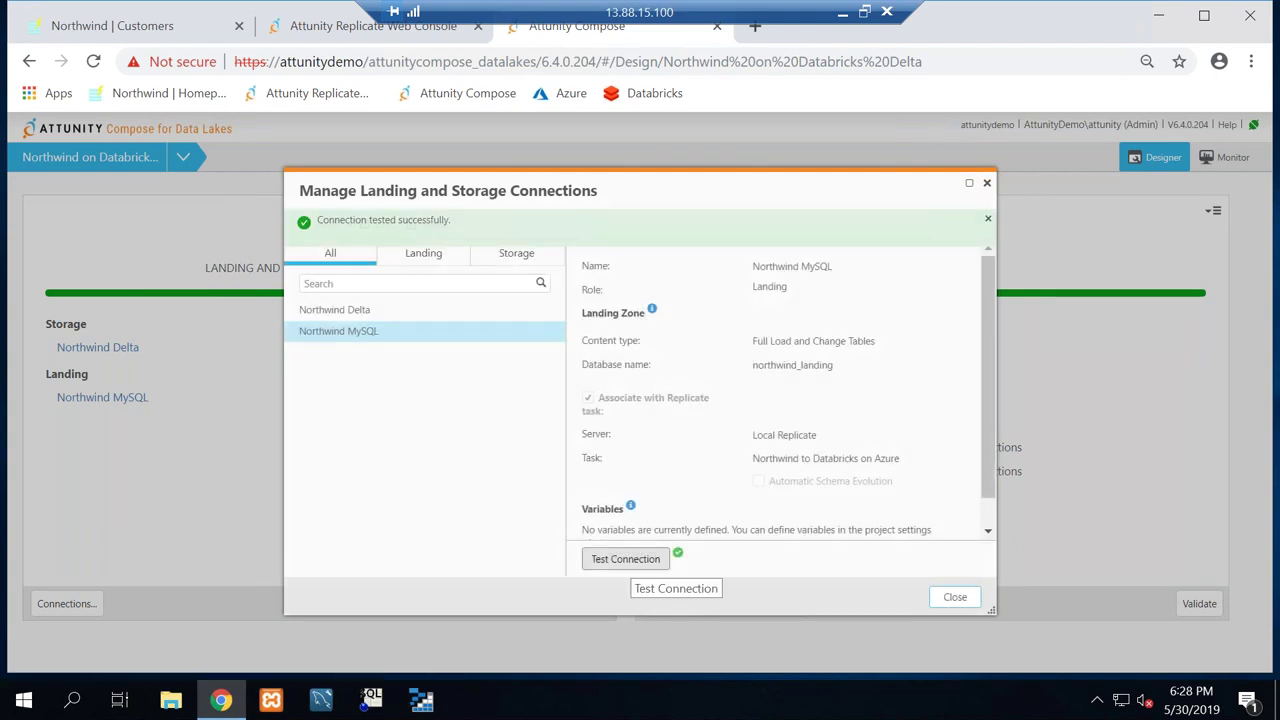
click(396, 313)
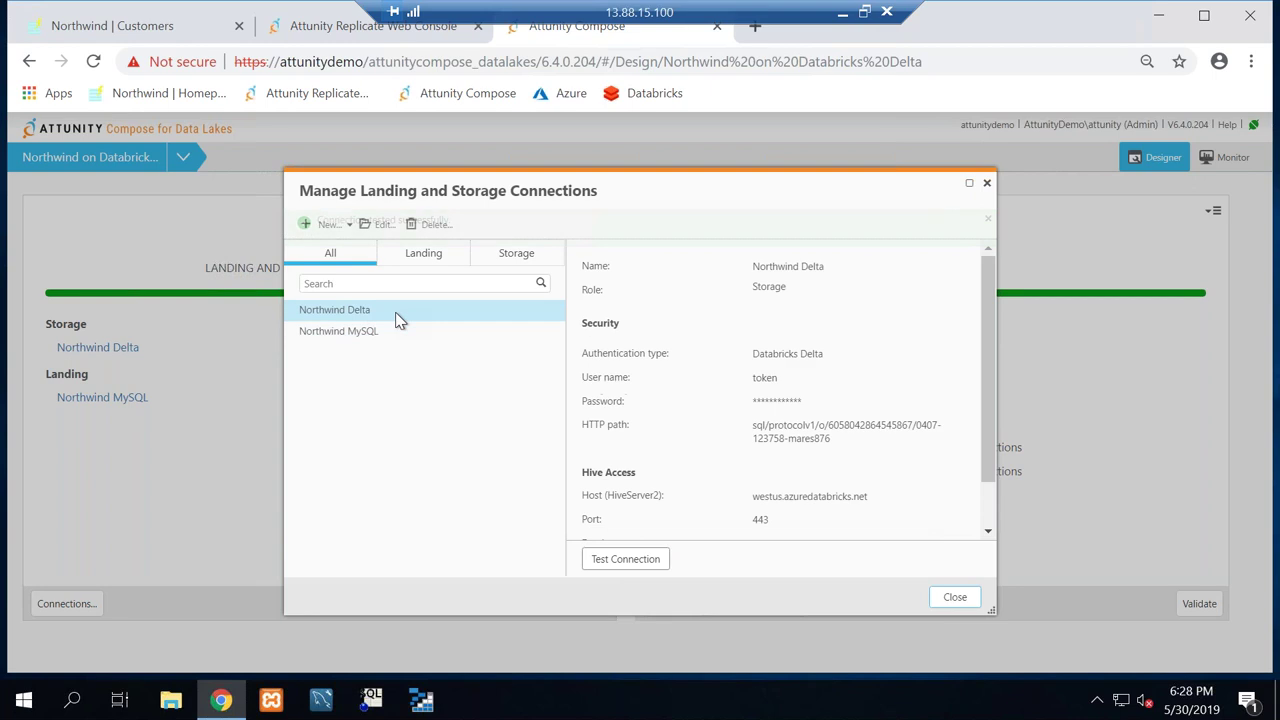
click(628, 564)
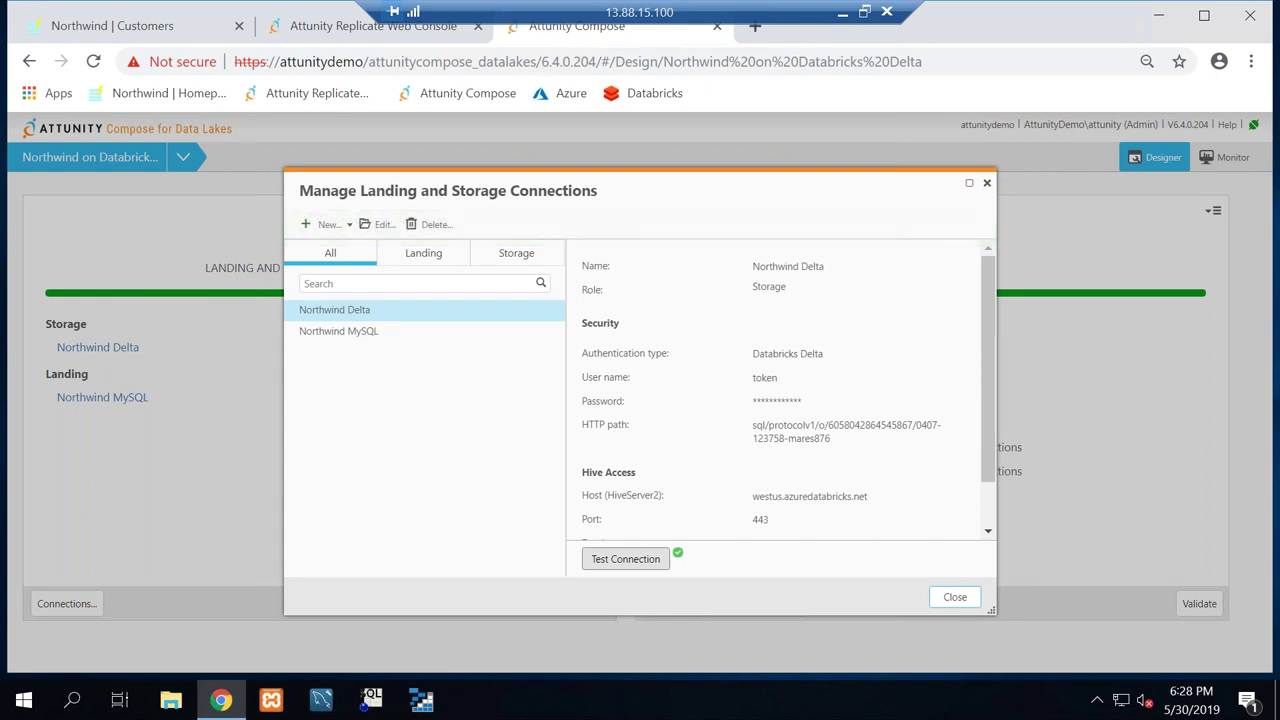
click(955, 597)
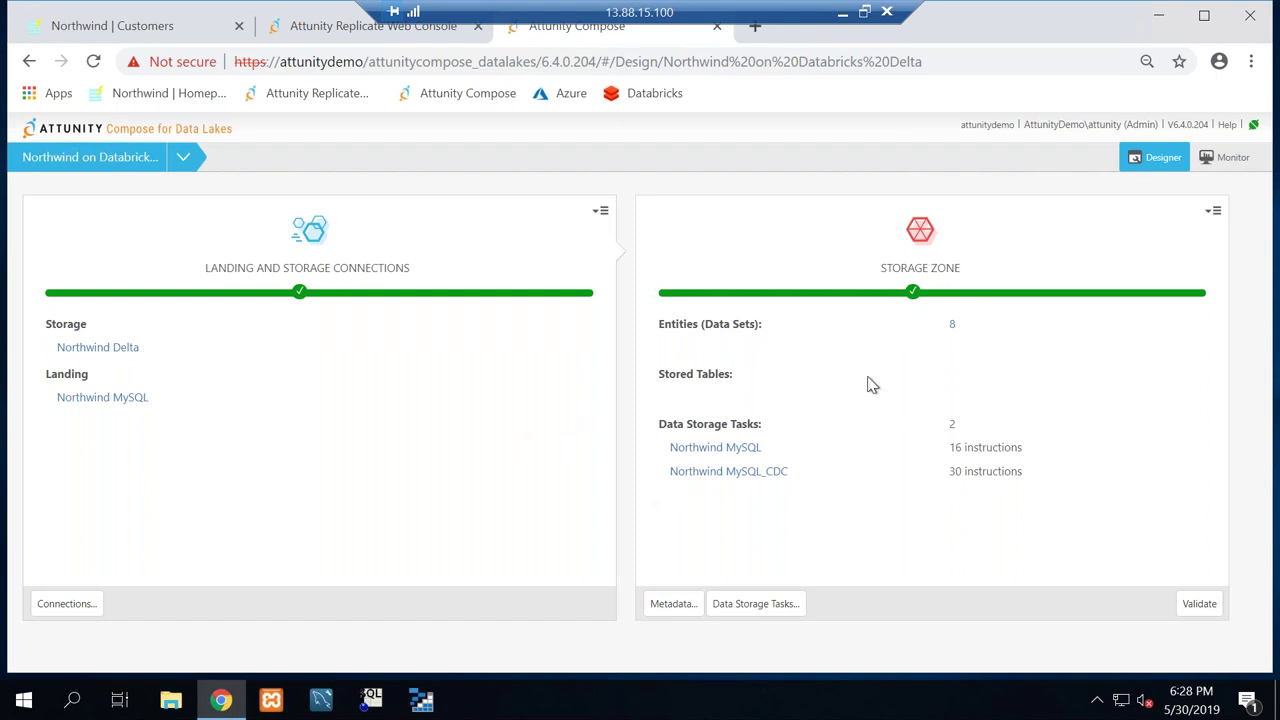
Open the Northwind MySQL data storage task and review the employees table's landing-to-storage column mapping, closing it without changes
click(728, 456)
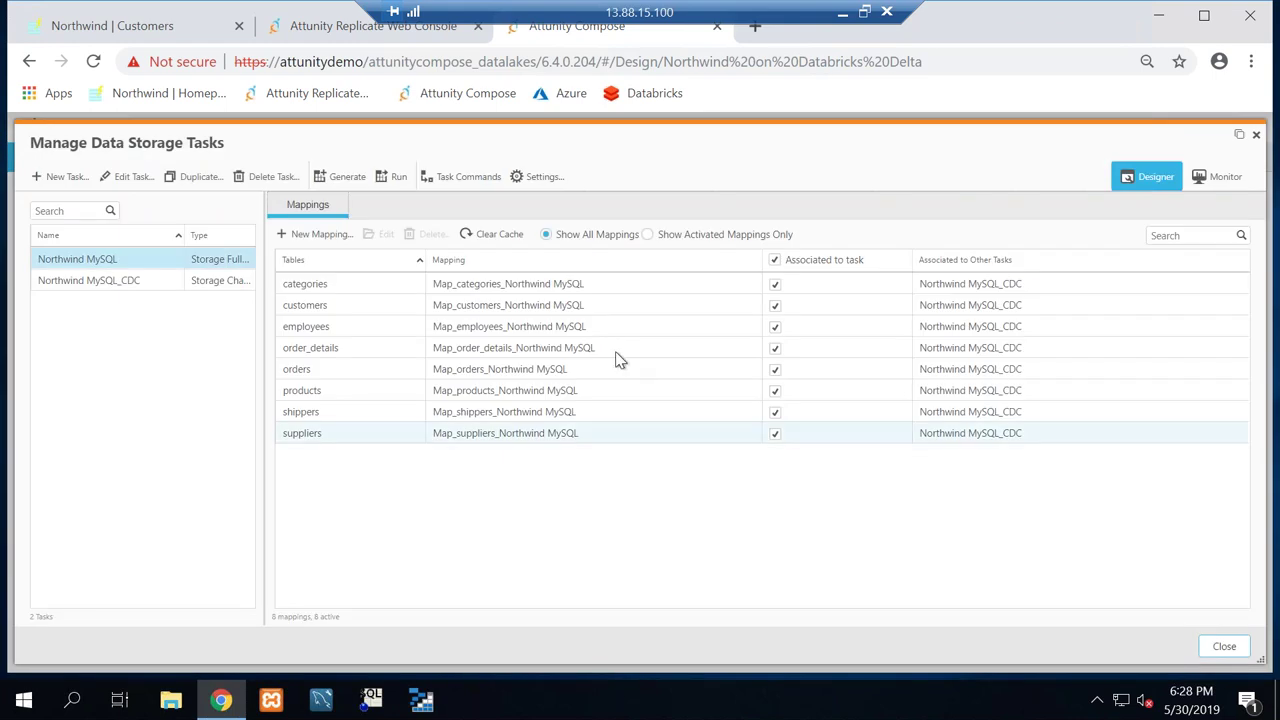
double_click(571, 326)
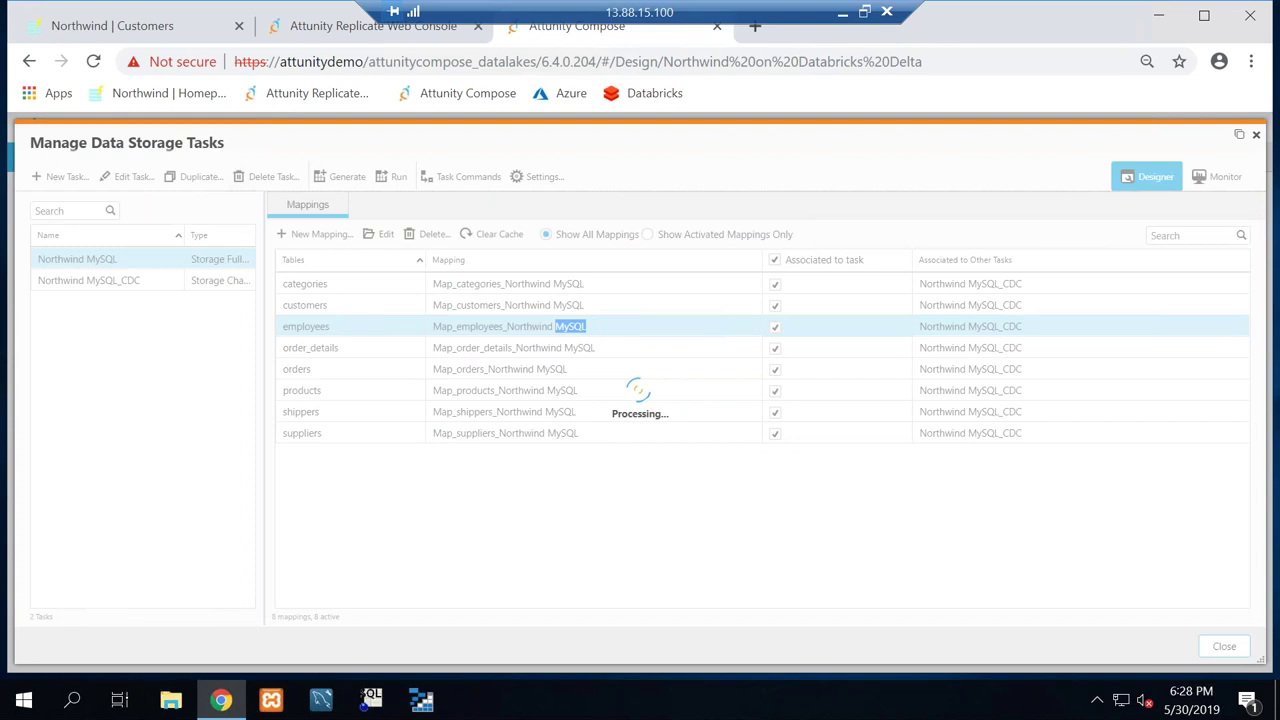
double_click(532, 328)
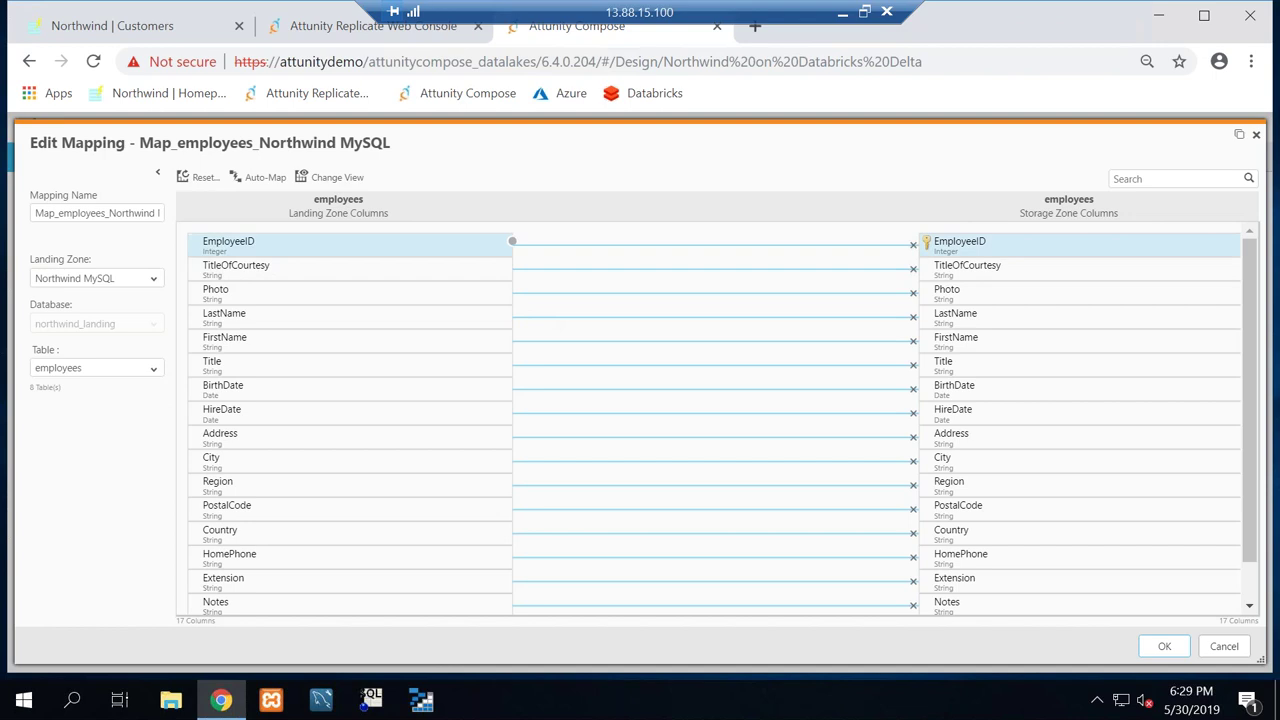
click(1256, 134)
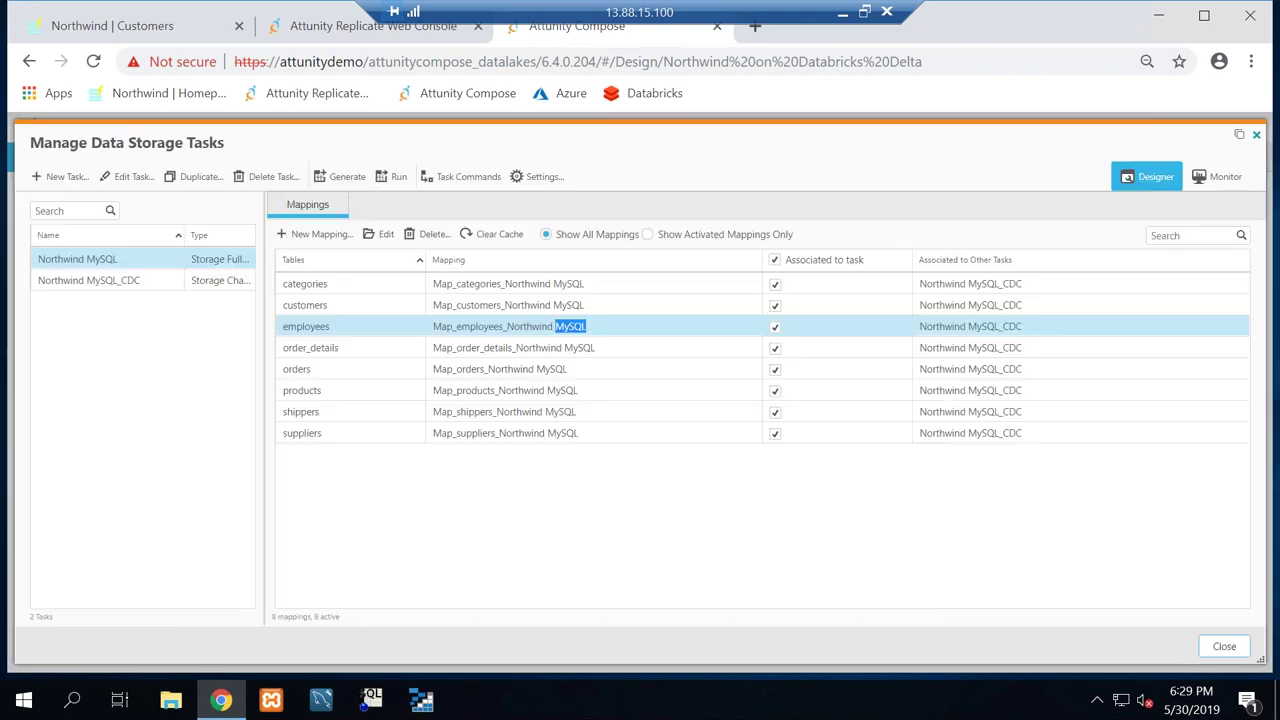
Show the task commands of Northwind MySQL_CDC, examine the MERGE statement that updates the categories table, and close the commands
click(138, 282)
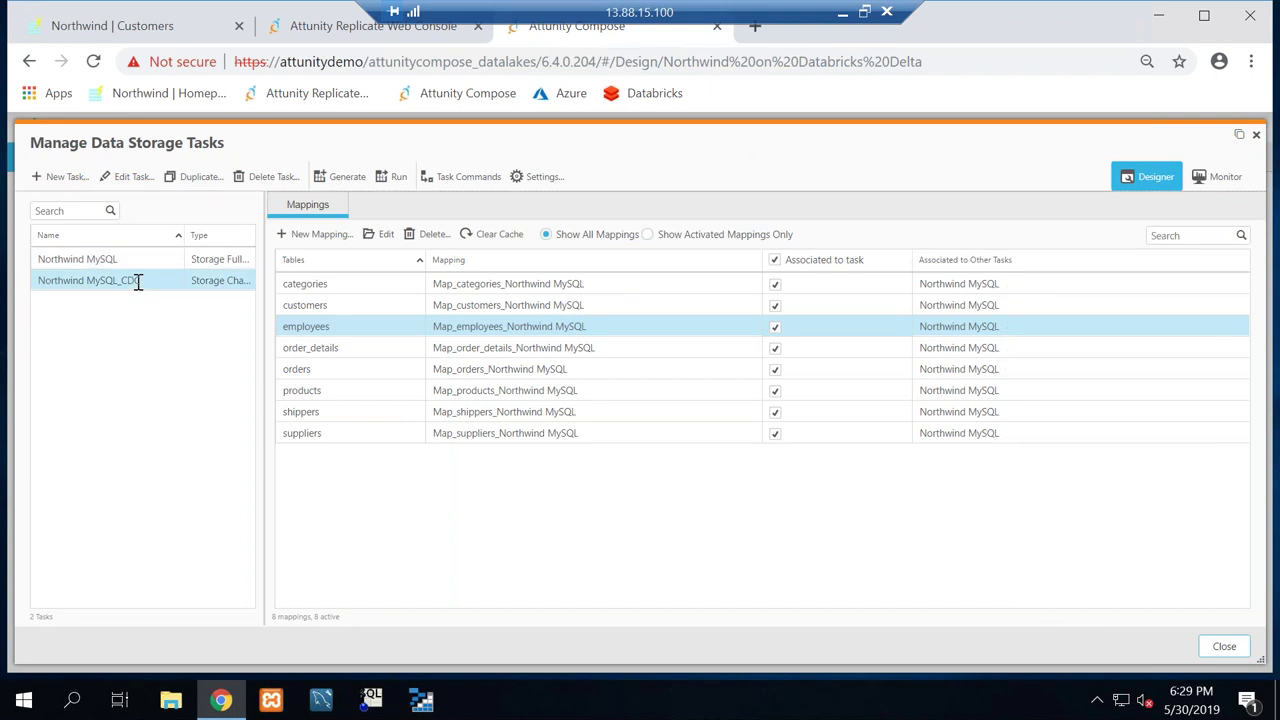
click(462, 177)
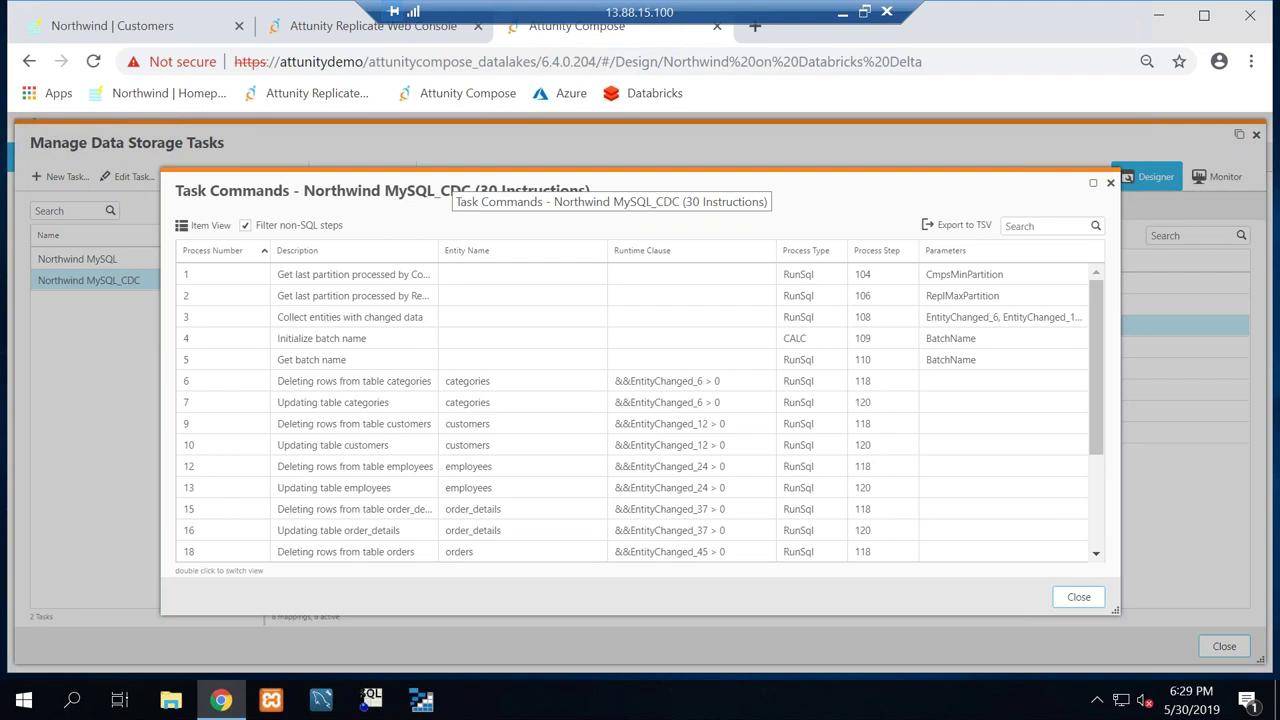
double_click(364, 404)
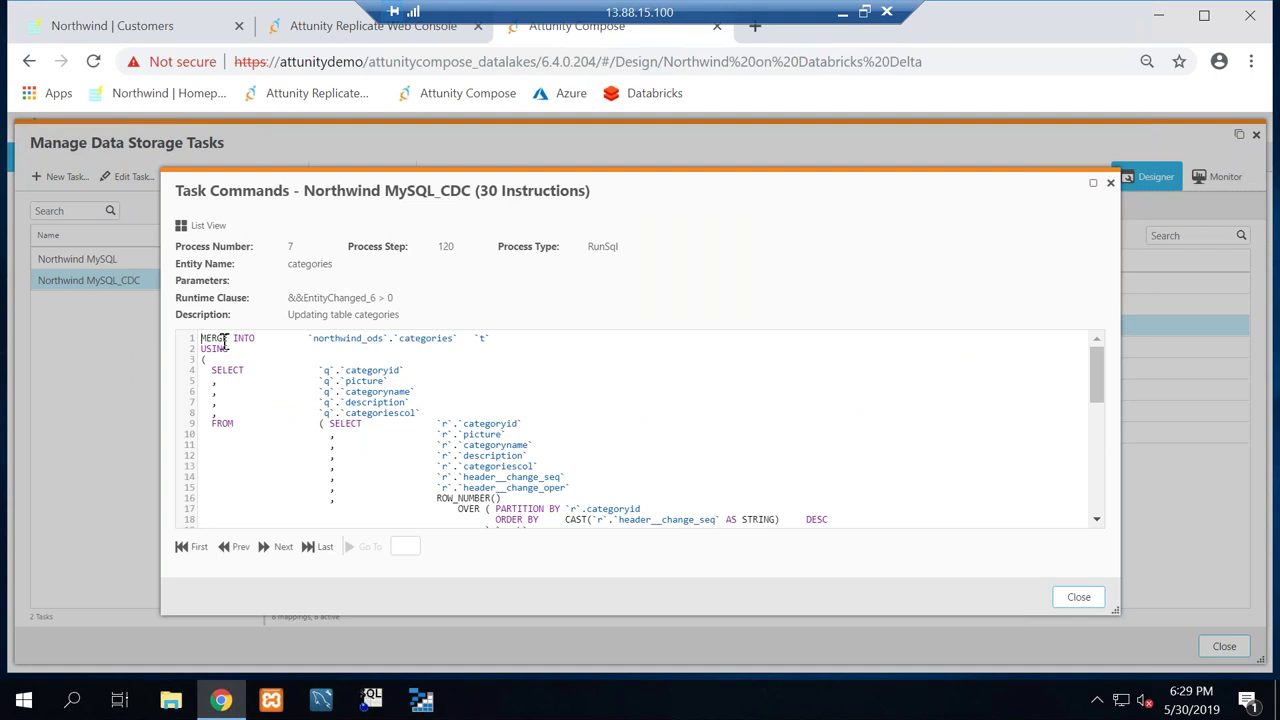
drag(228, 338, 202, 340)
click(1079, 598)
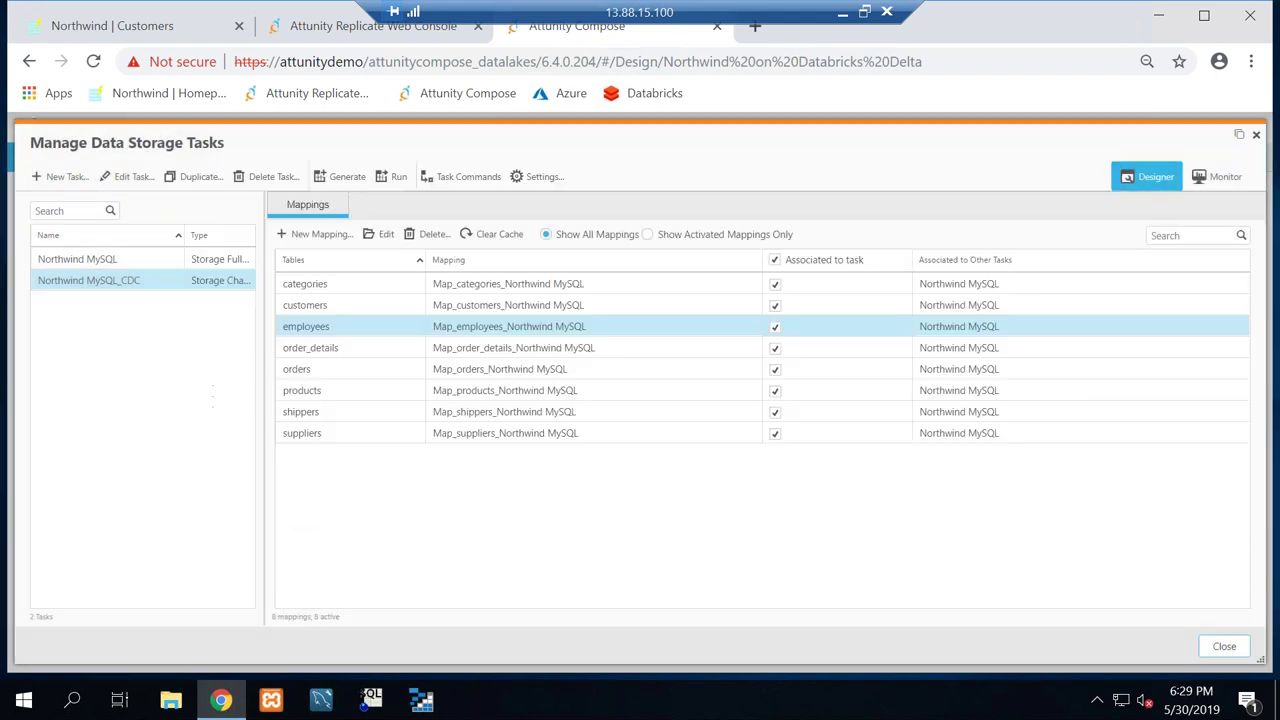
Switch to Azure Databricks and view the northwind_landing customers table's sample data, highlighting the contact name of Alfreds Futterkiste
key(alt+Tab)
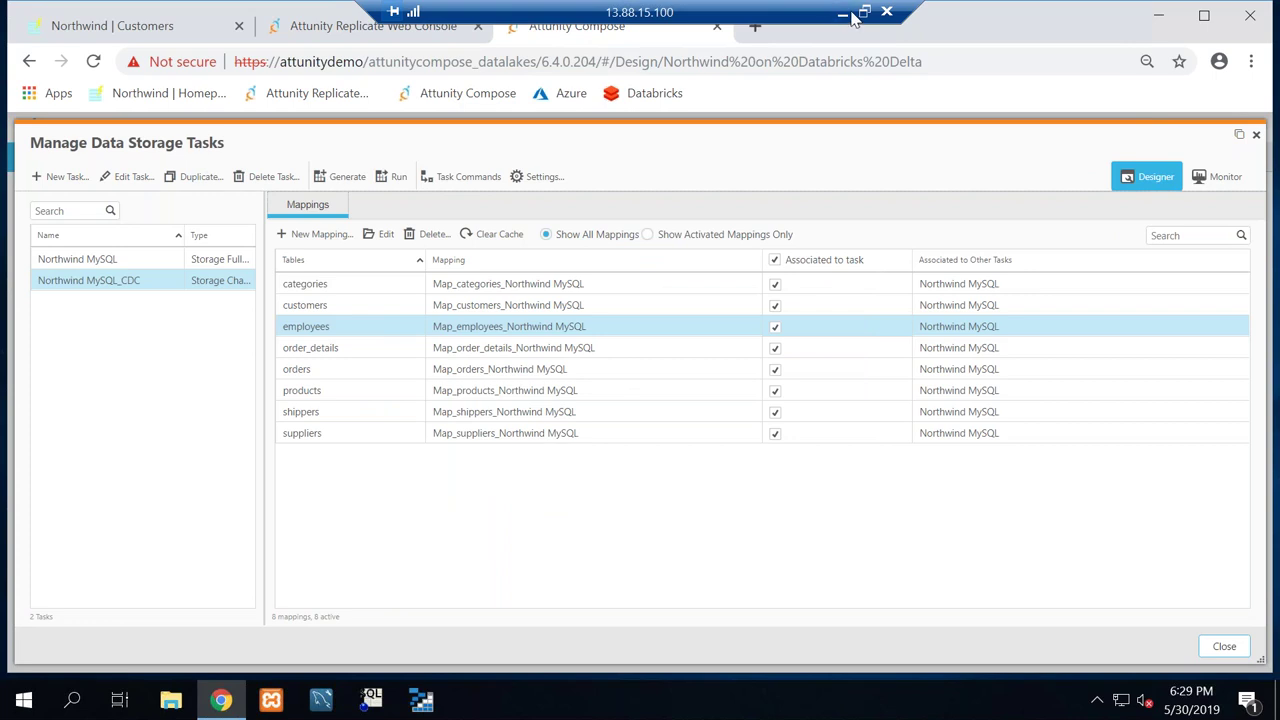
click(845, 15)
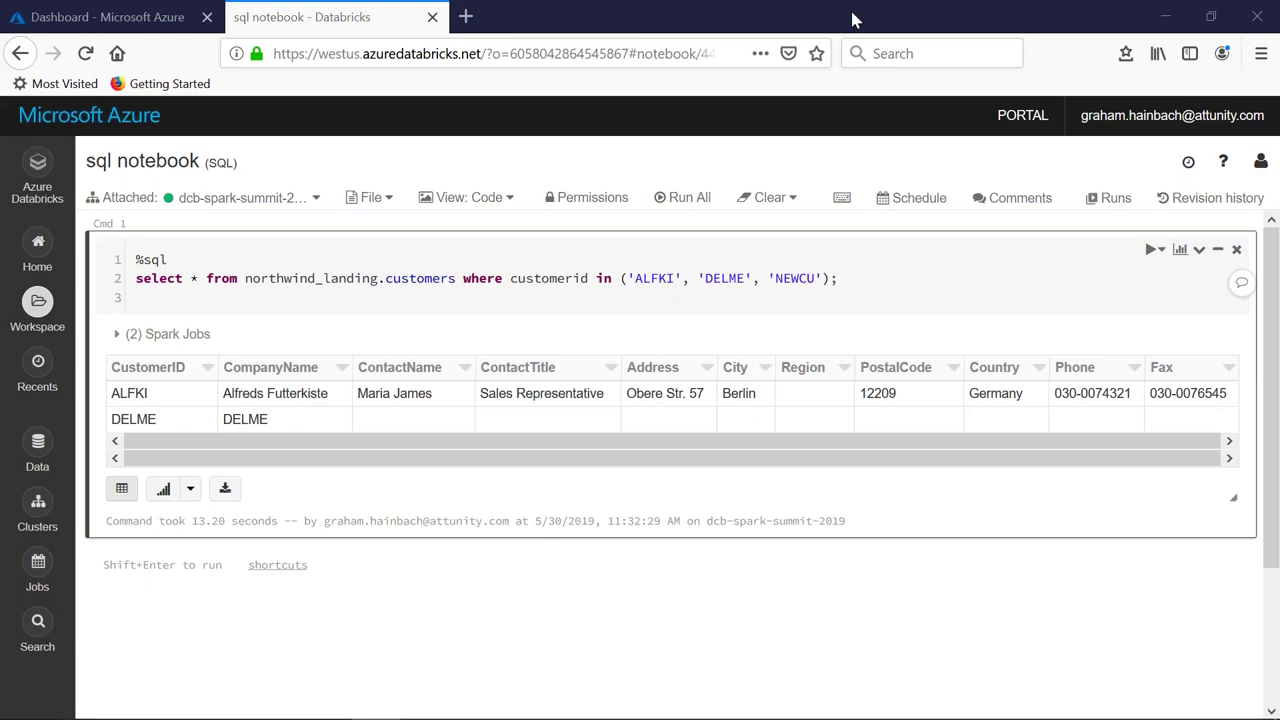
click(38, 445)
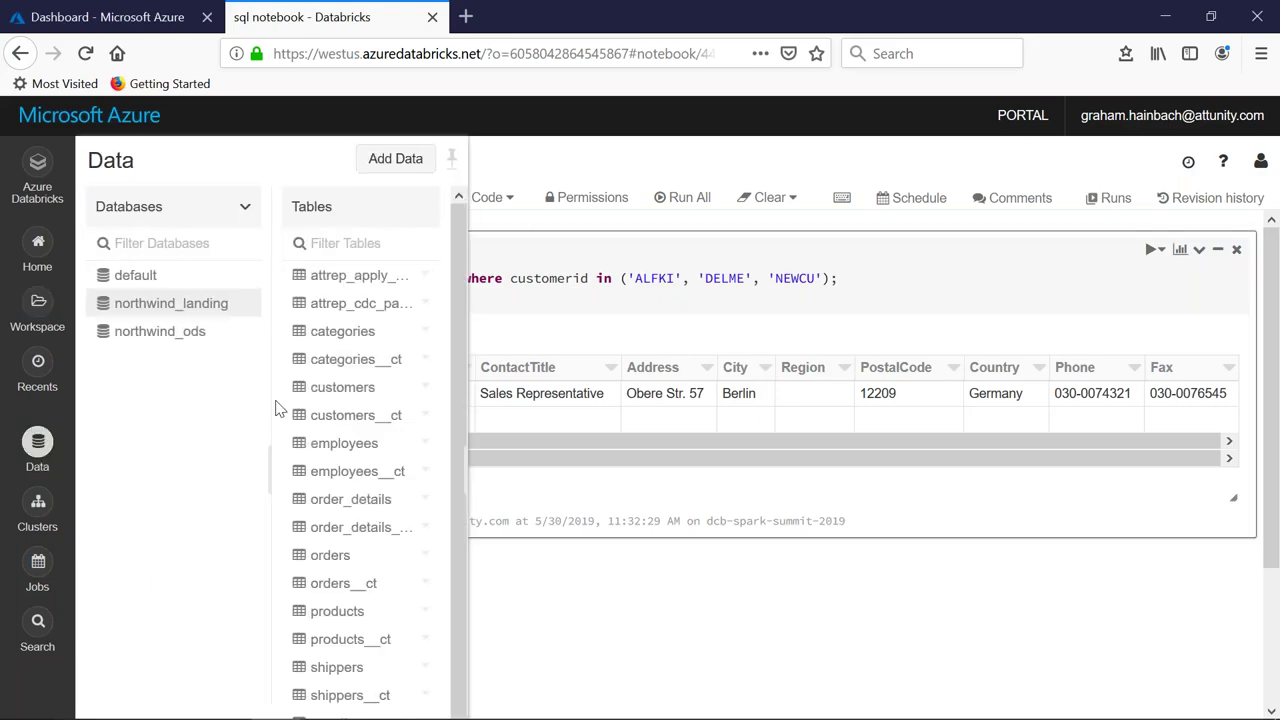
click(366, 397)
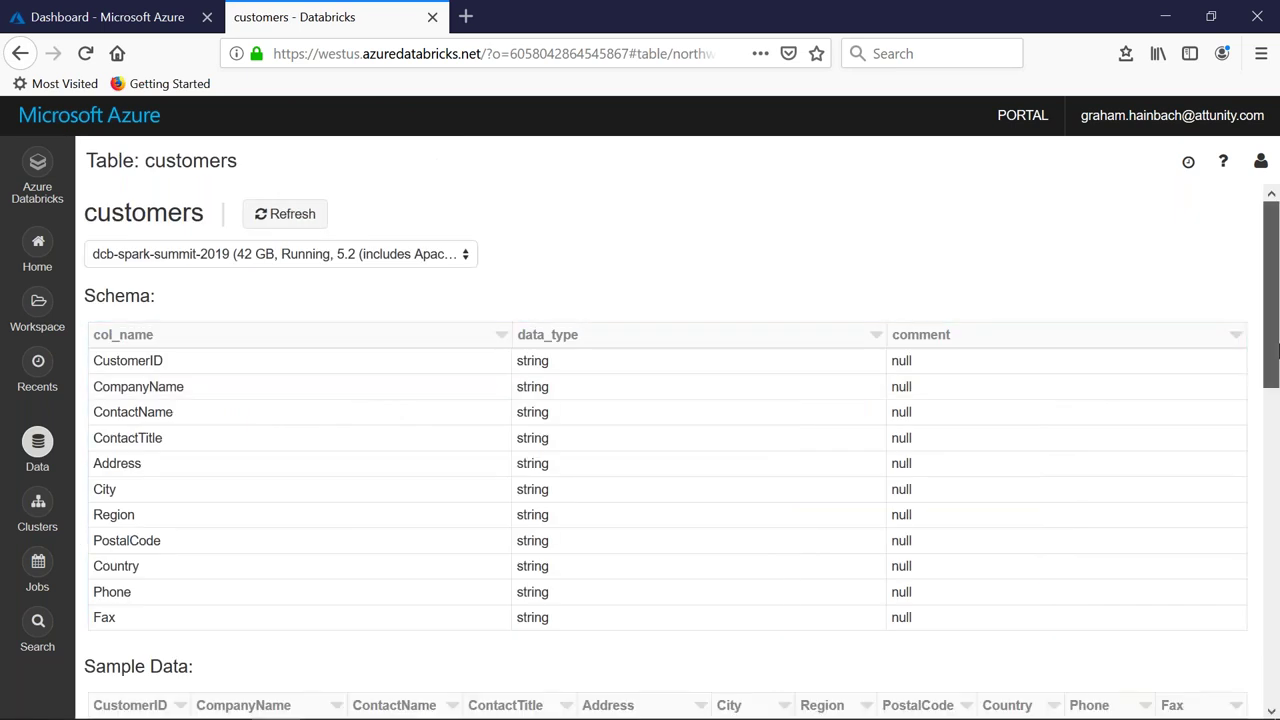
scroll(1275, 375, down, 1)
drag(1275, 375, 1277, 507)
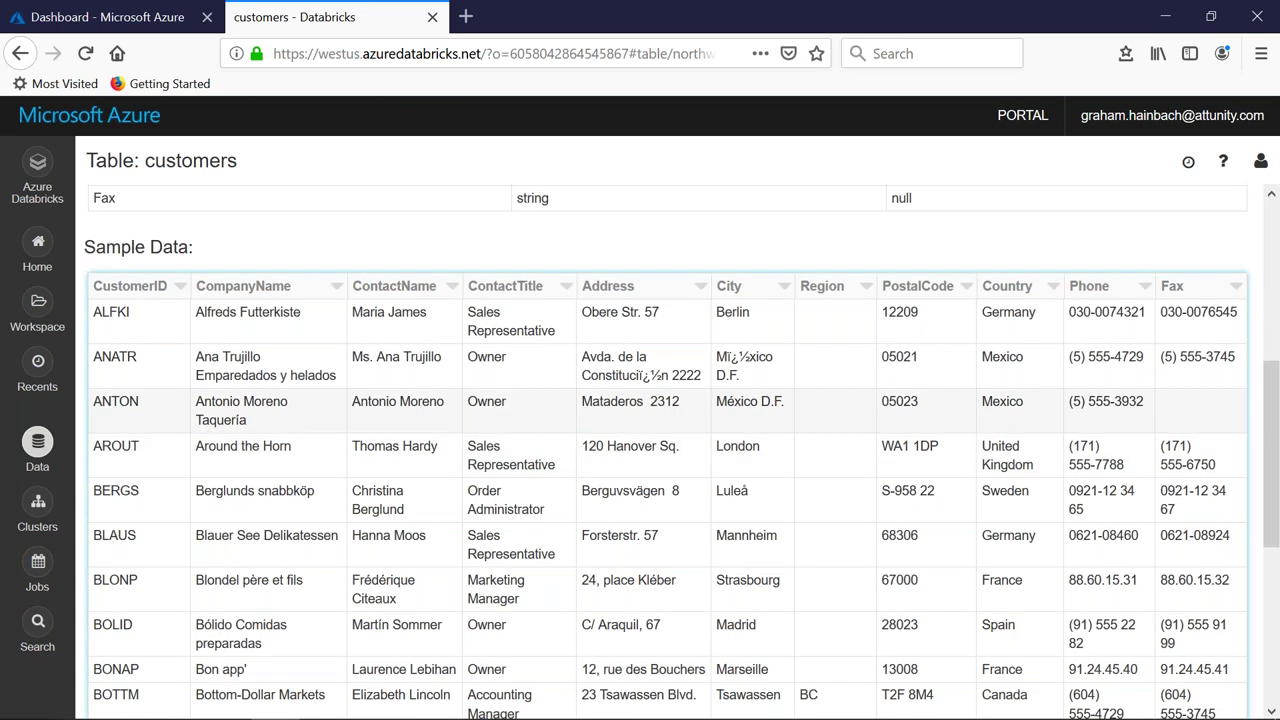
drag(430, 317, 354, 317)
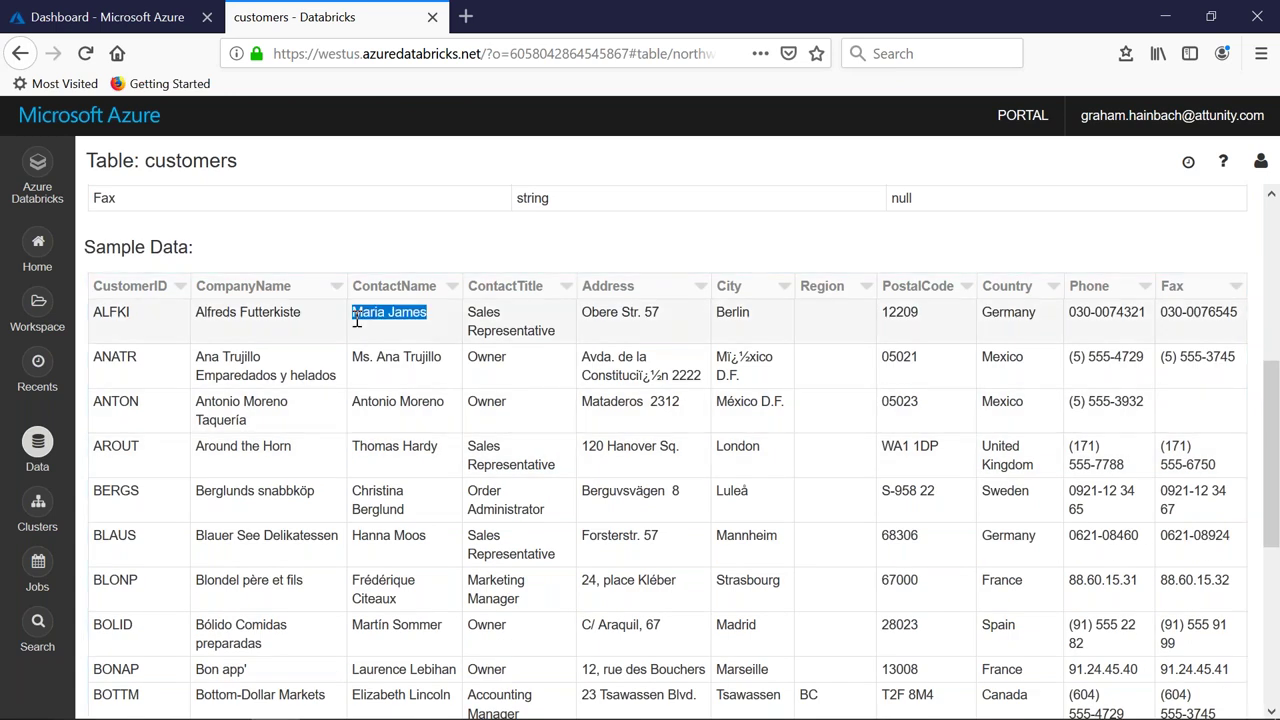
Open the customers__ct change table in northwind_landing and examine its schema and sample data
click(42, 450)
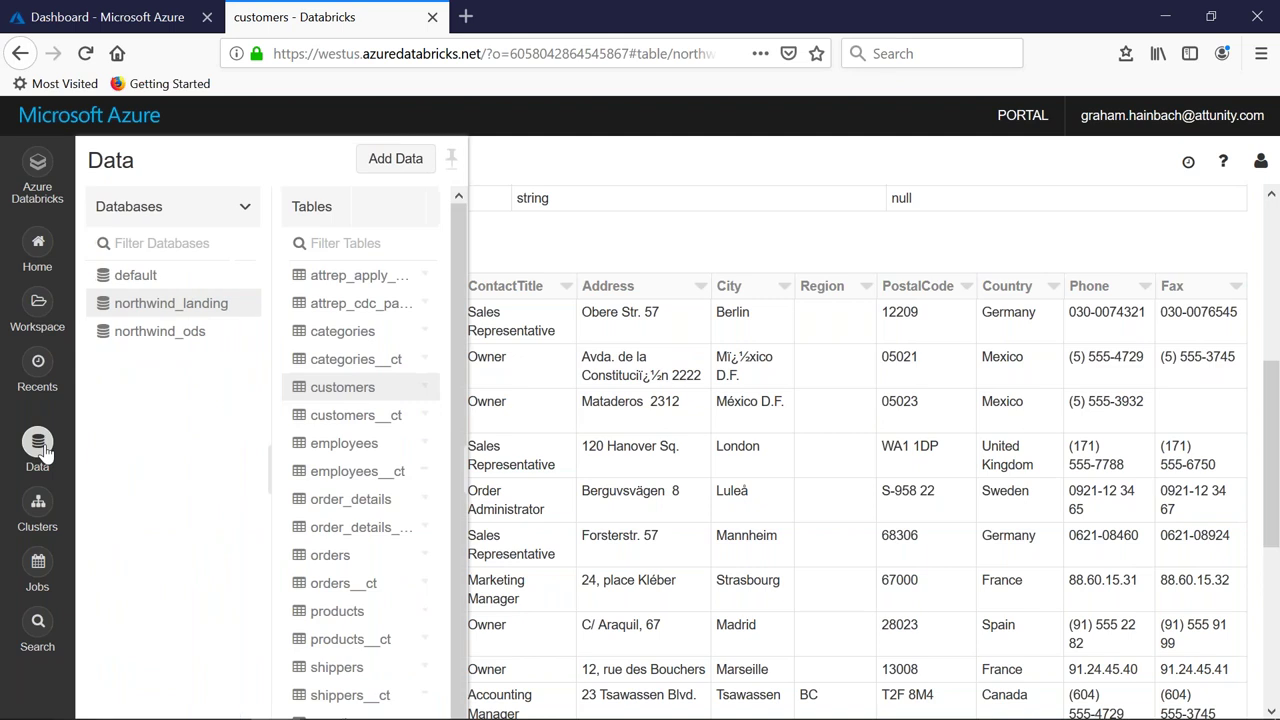
click(354, 416)
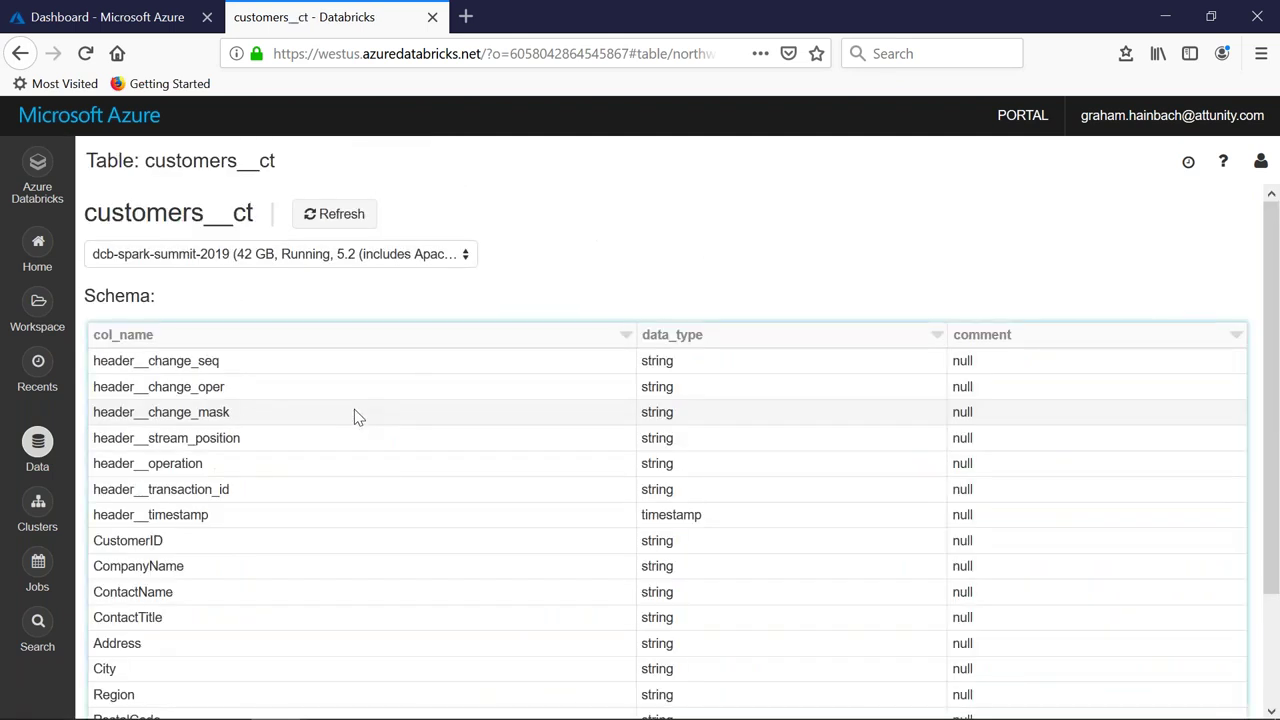
drag(1270, 414, 1277, 585)
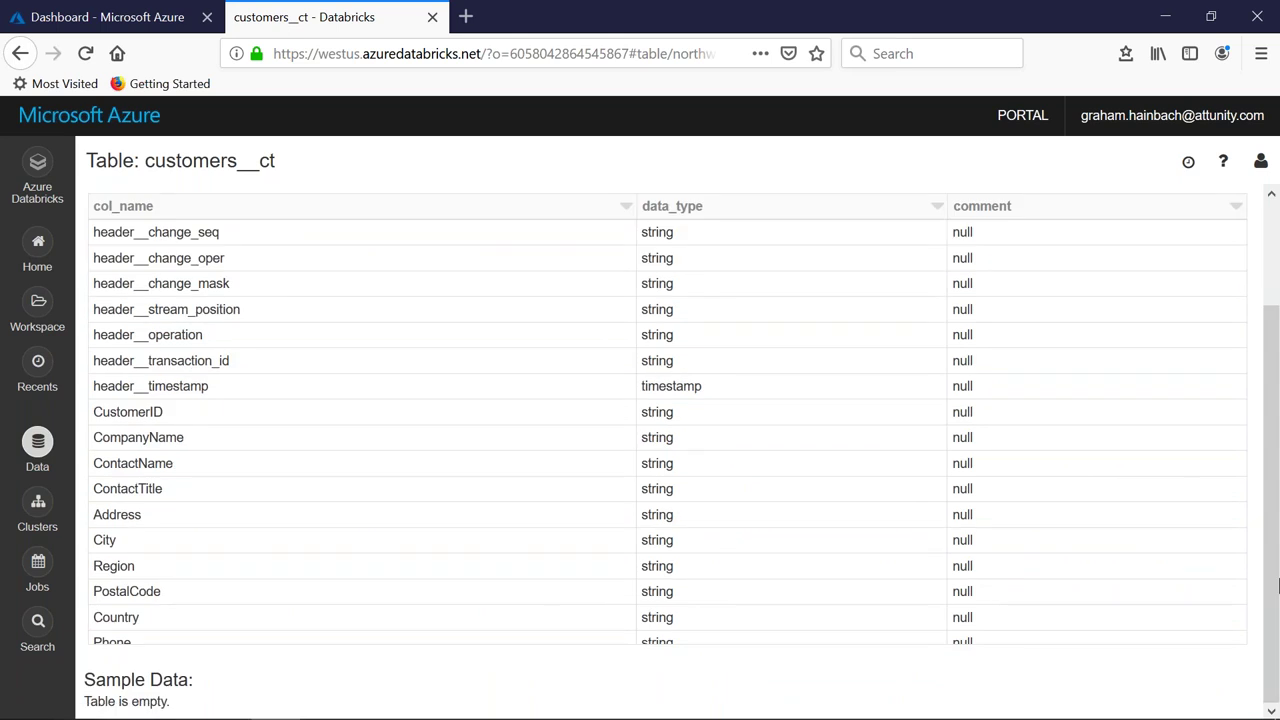
Switch back to Attunity Replicate and show the task's applied changes per table
key(alt+Tab)
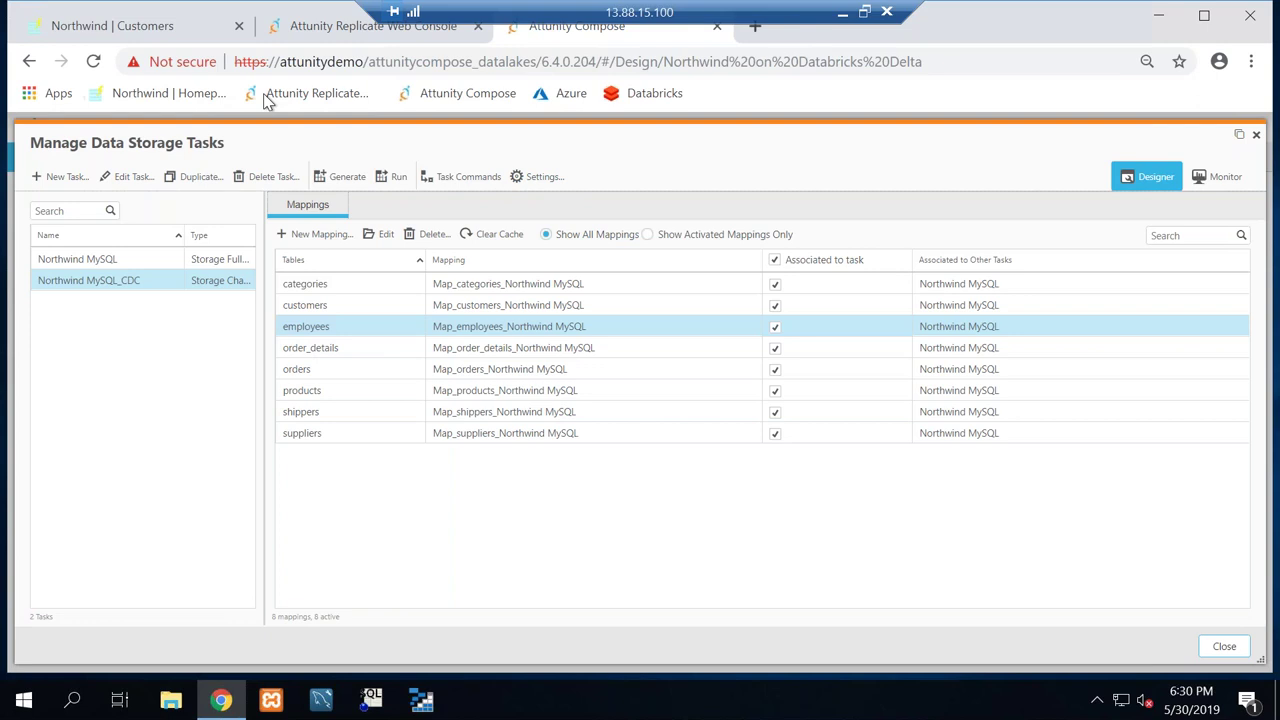
click(340, 30)
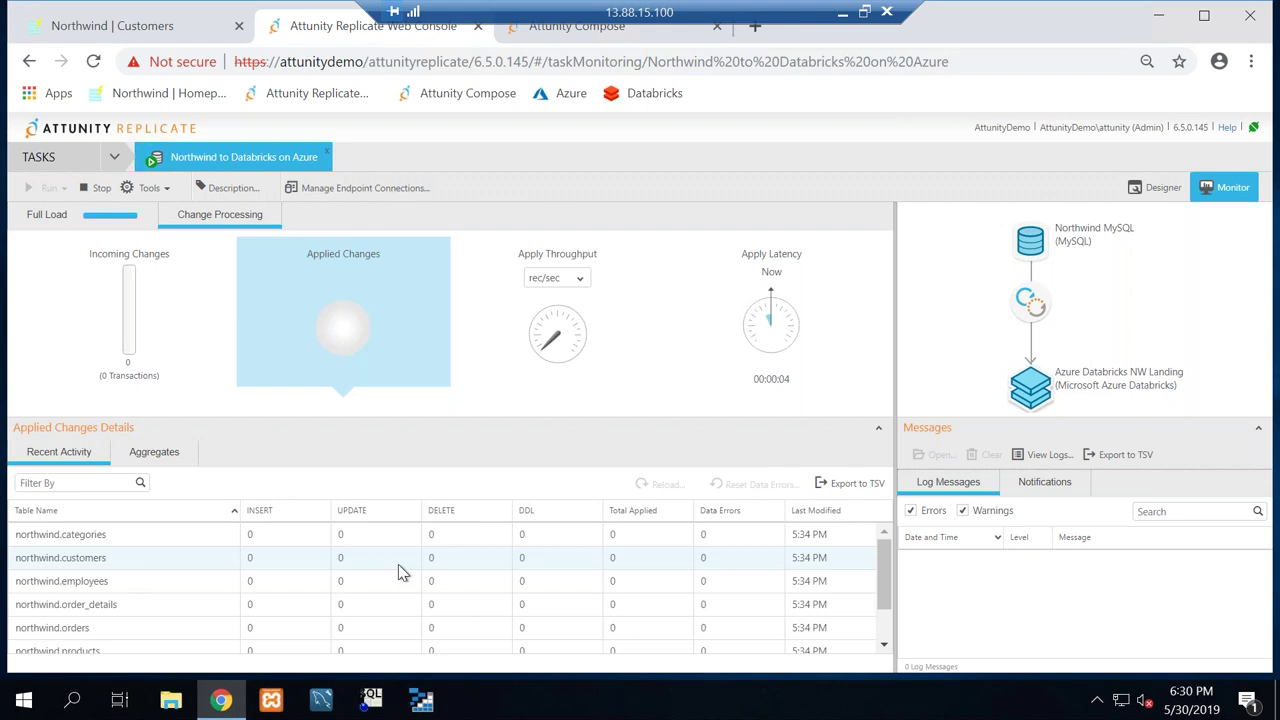
In the Northwind web application, replace the Alfreds Futterkiste customer's contact surname with another suggested name, save the record and return to the customers list
click(113, 30)
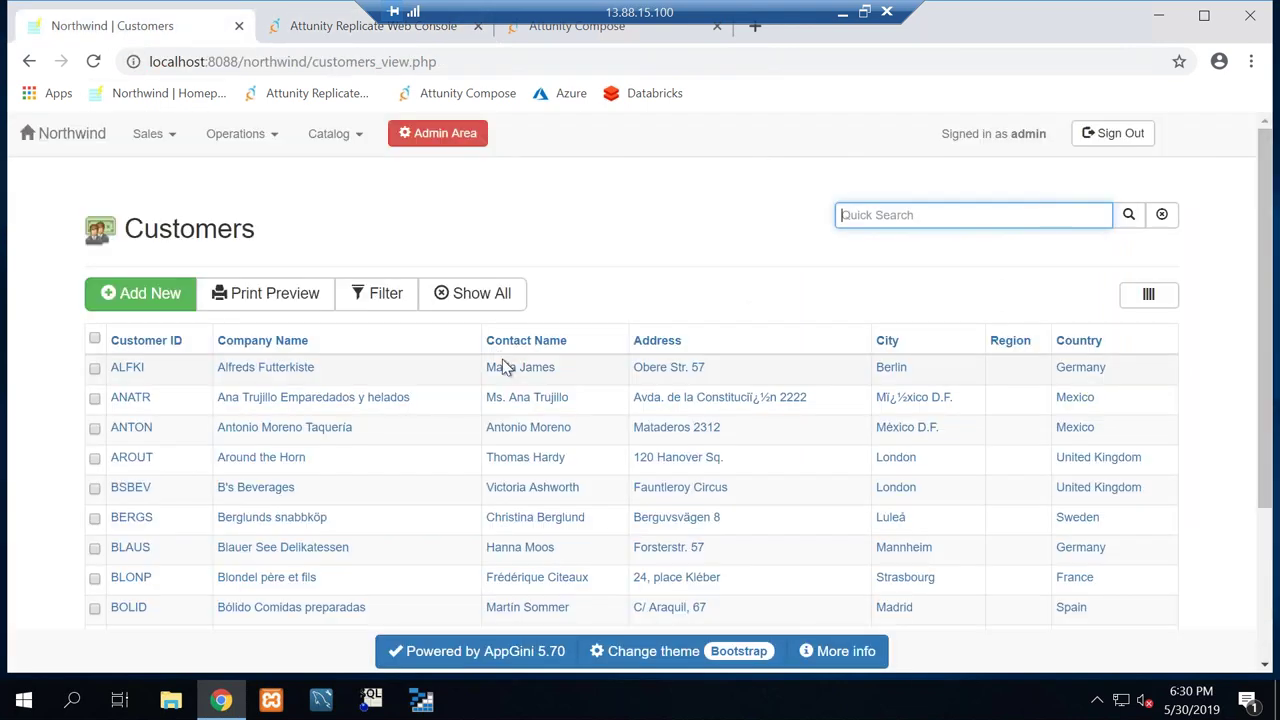
click(504, 368)
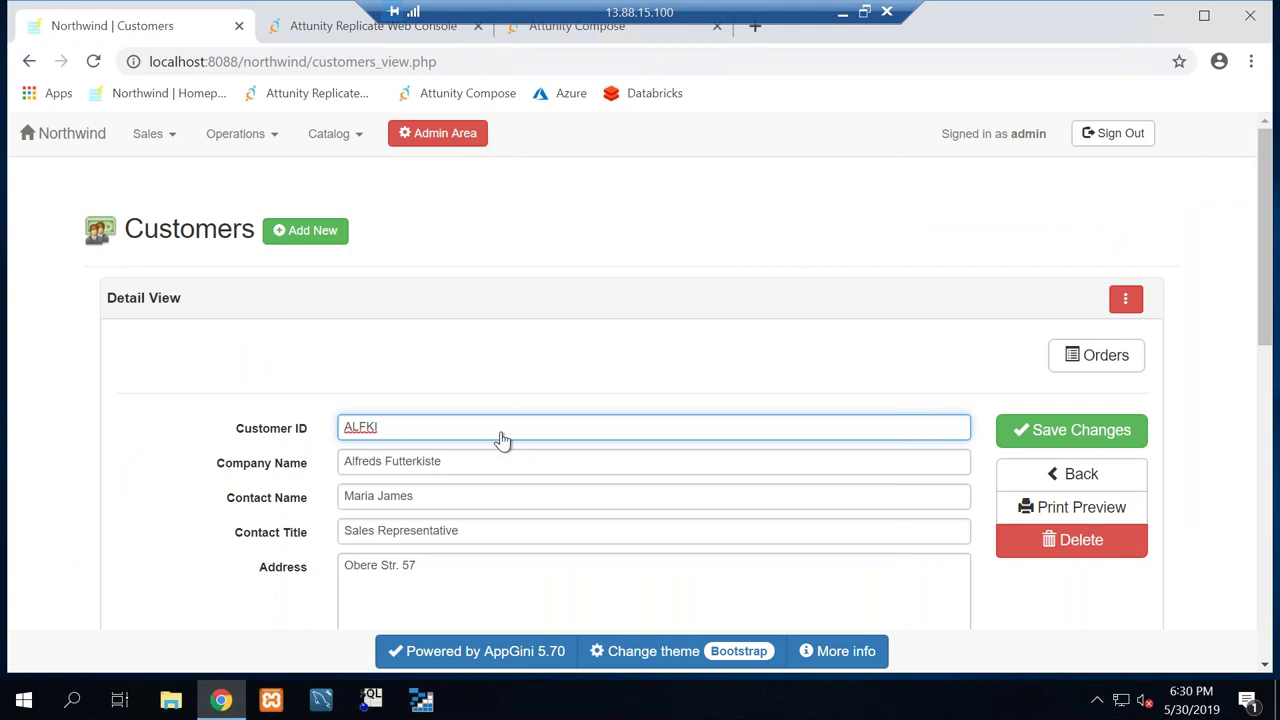
click(471, 496)
key(BackSpace)
key(BackSpace)
key(BackSpace)
key(BackSpace)
key(BackSpace)
key(BackSpace)
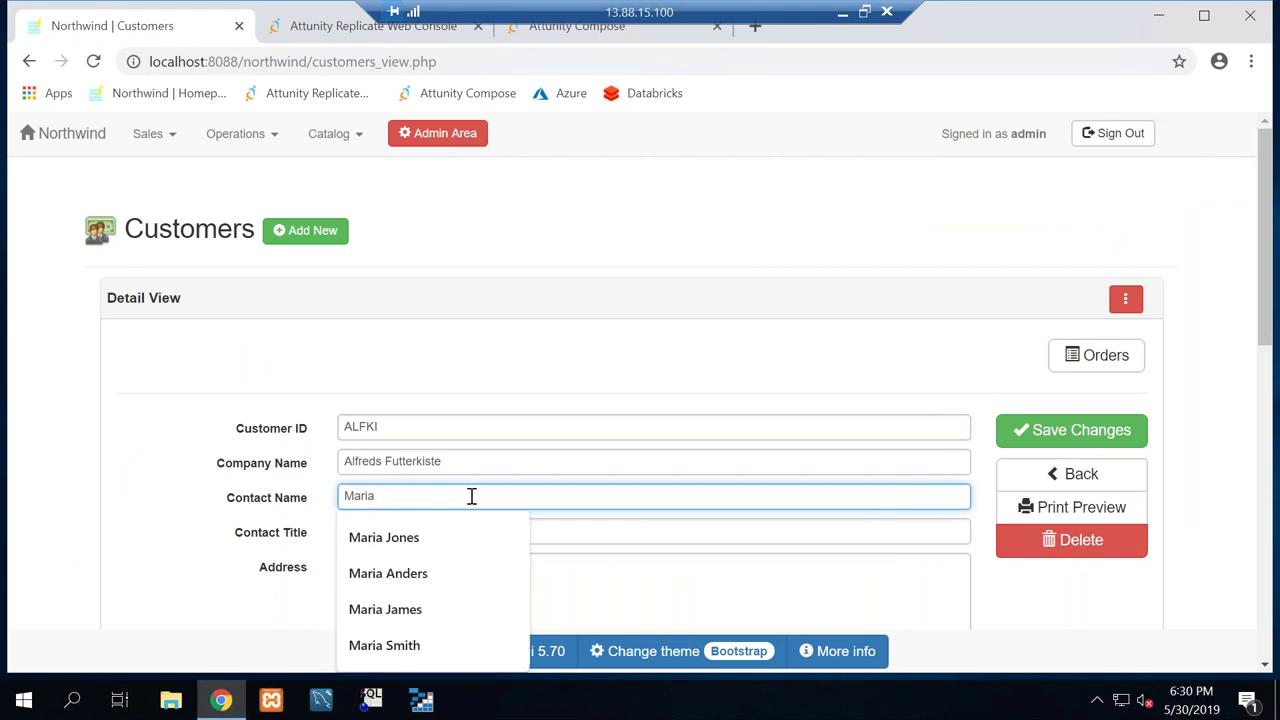
key(Down)
key(Down)
key(Return)
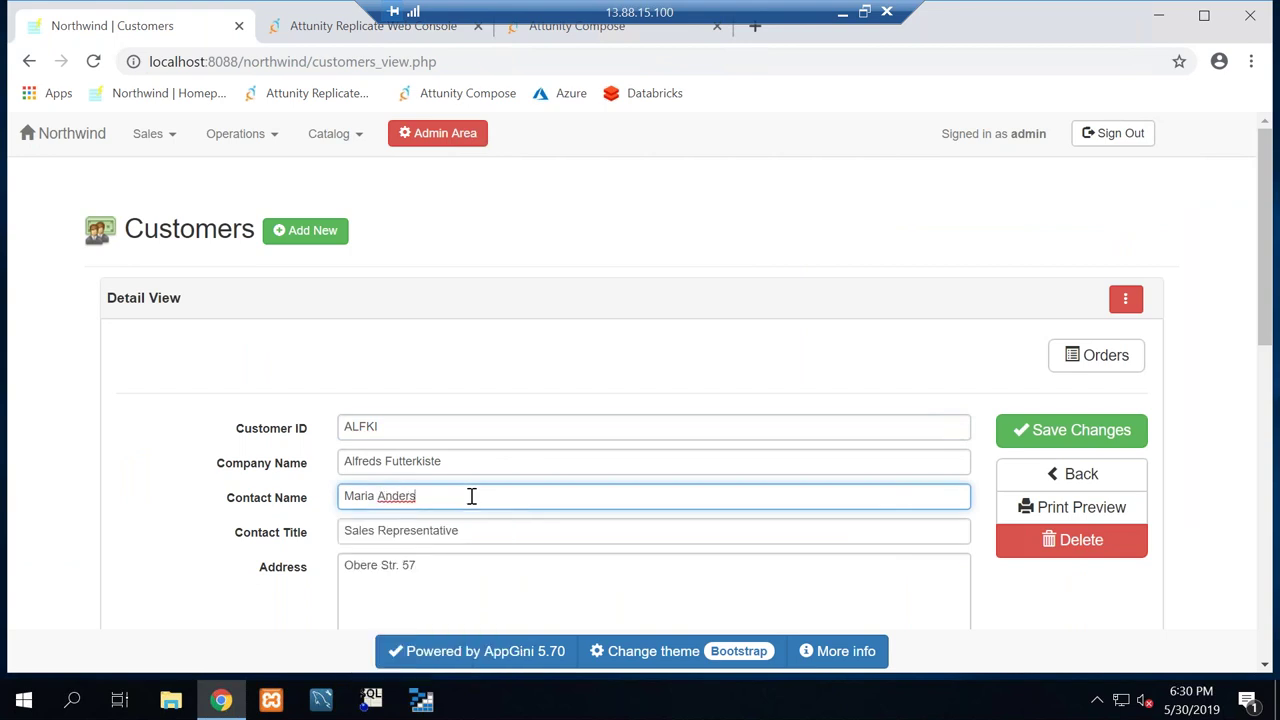
click(1036, 440)
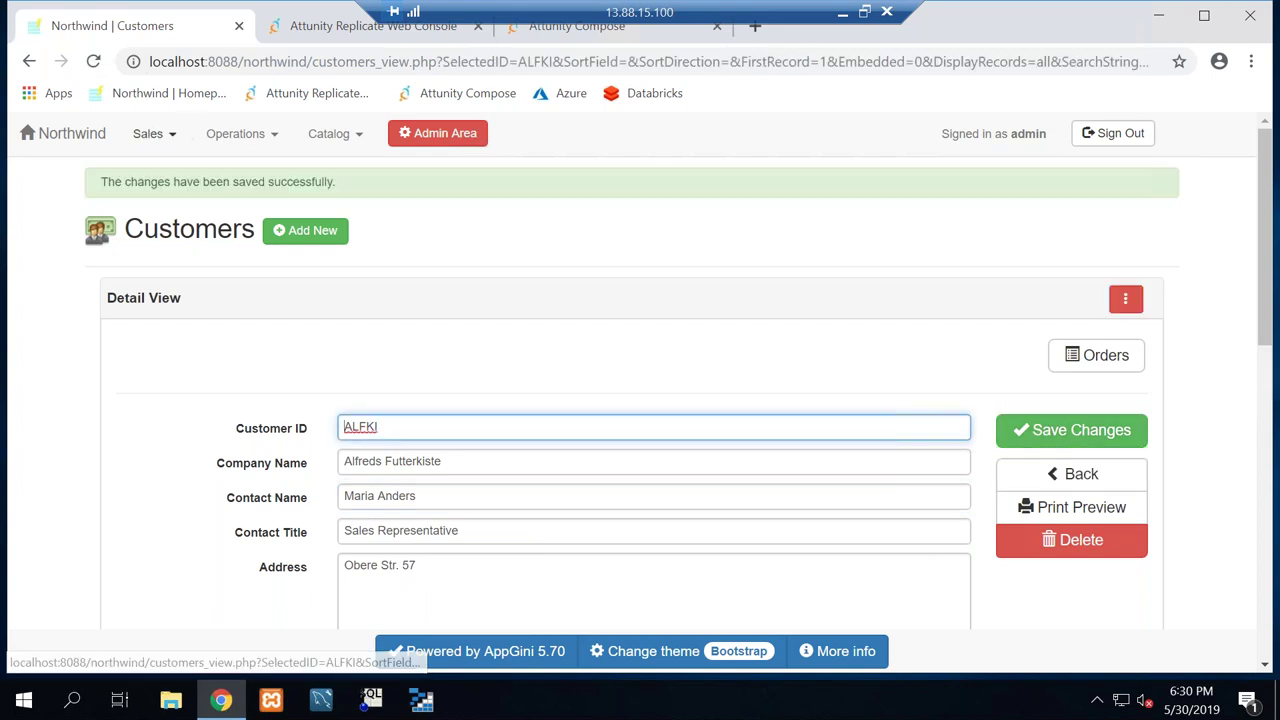
click(30, 63)
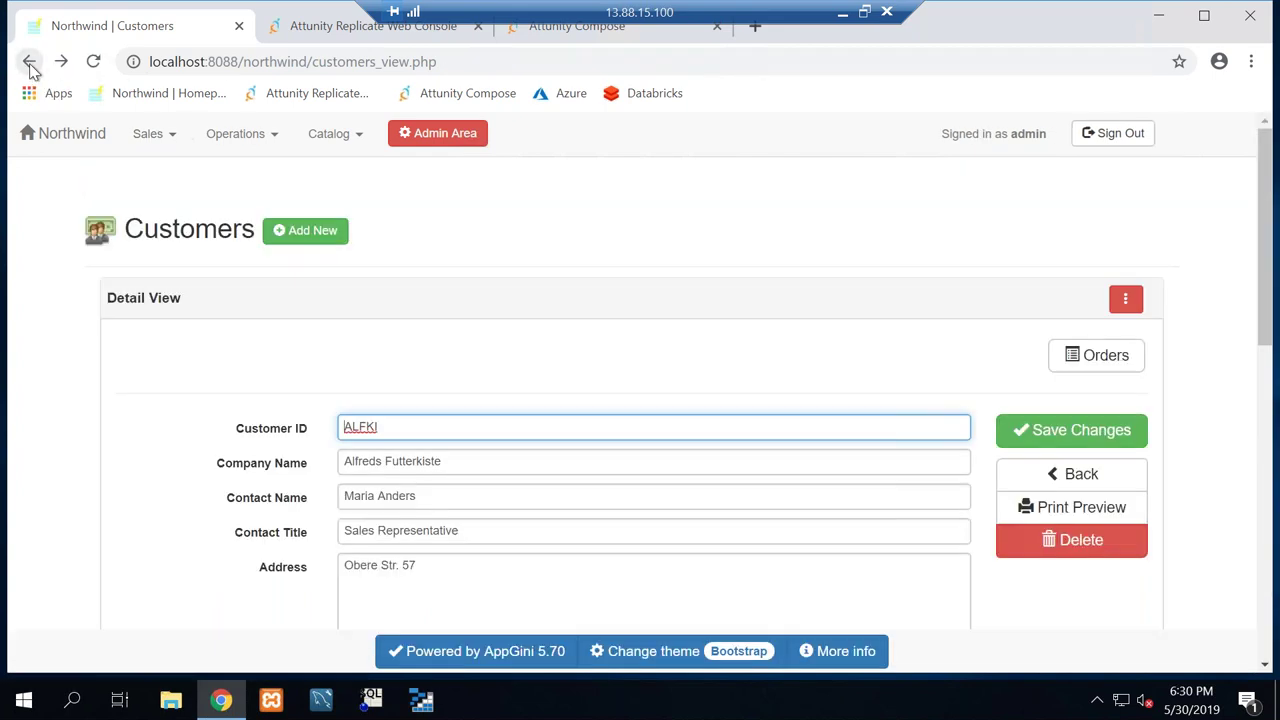
click(1045, 474)
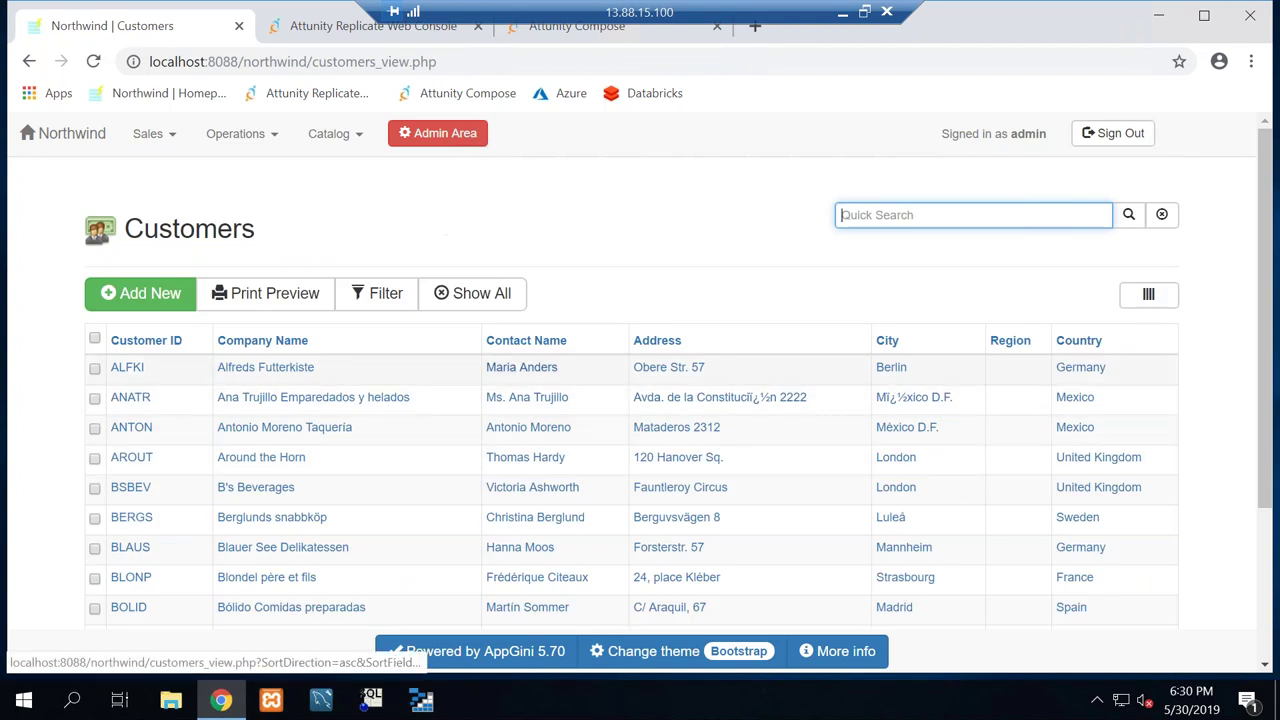
Check the update count for northwind.customers in Attunity Replicate's applied changes details
click(330, 30)
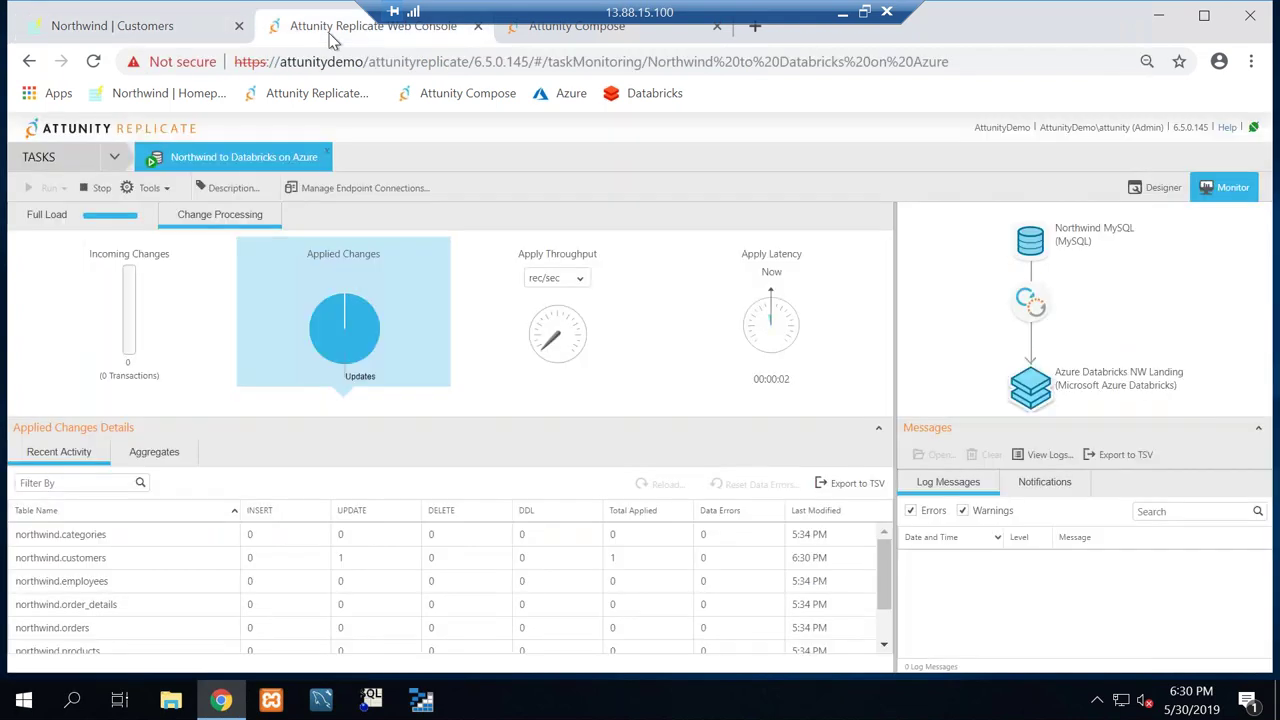
click(341, 559)
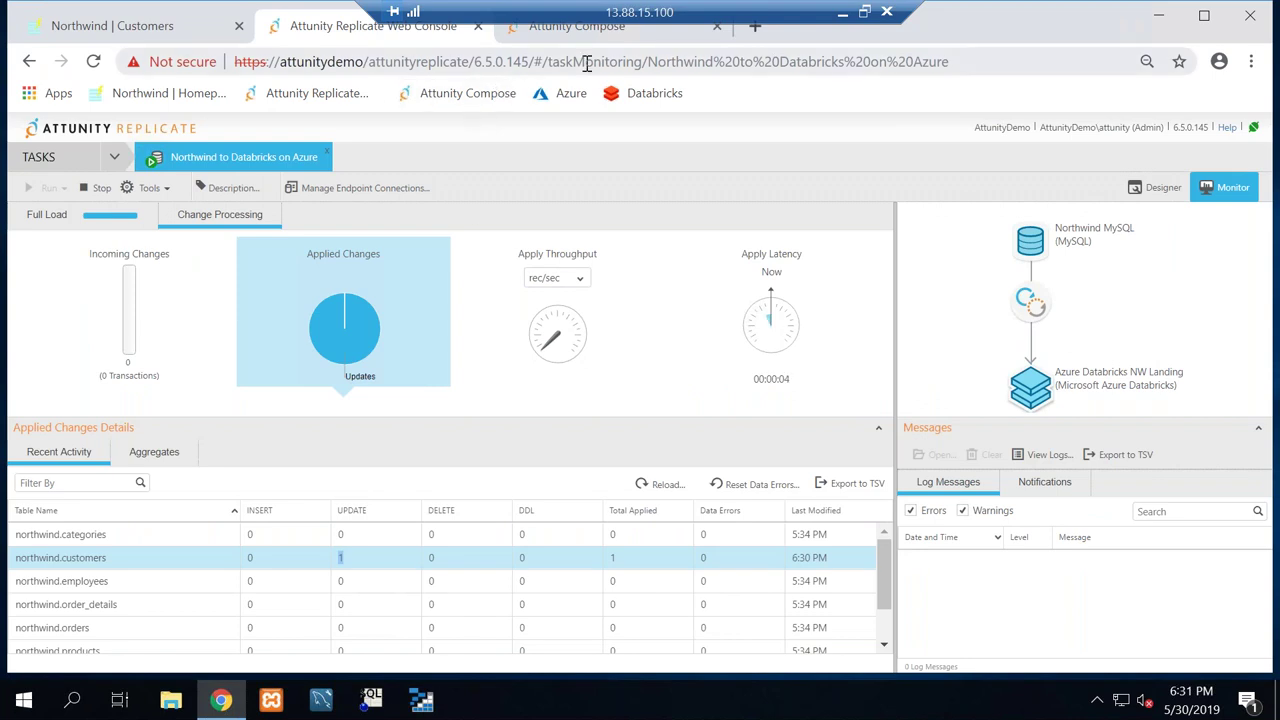
Switch to Azure Databricks and reopen the northwind_landing customers and customers__ct tables to check their schema and sample data
key(alt+Tab)
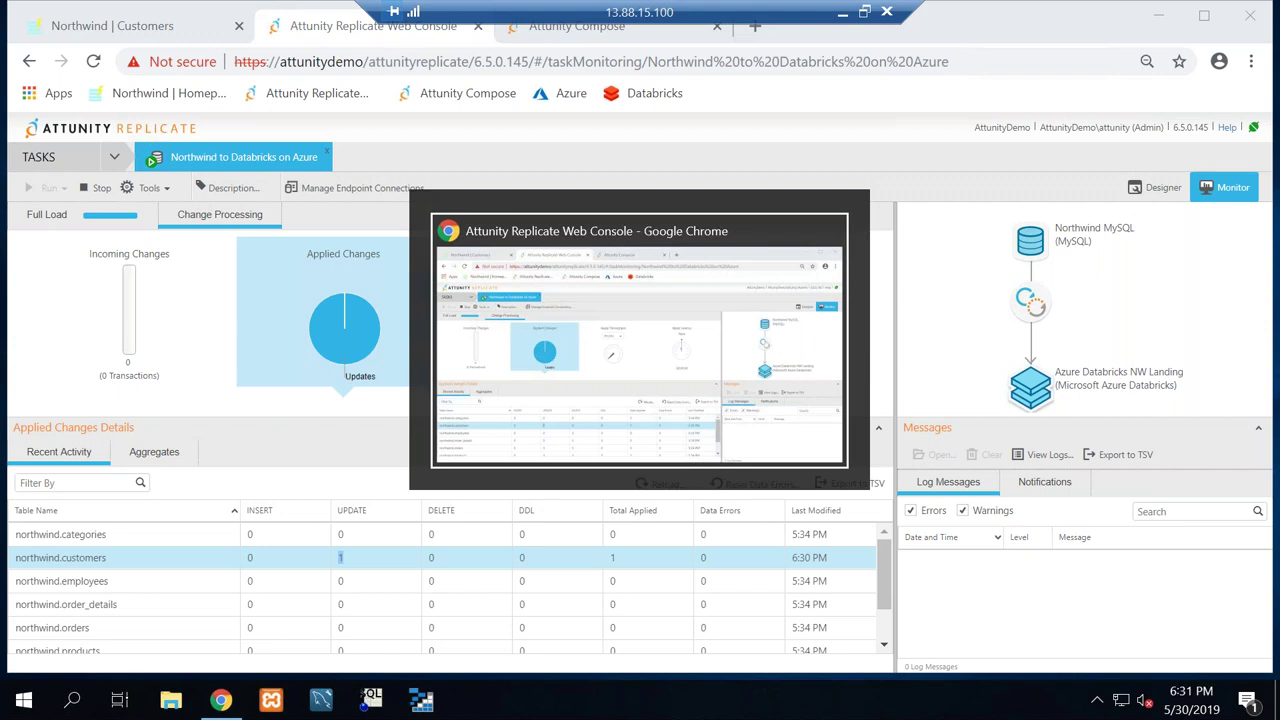
click(842, 13)
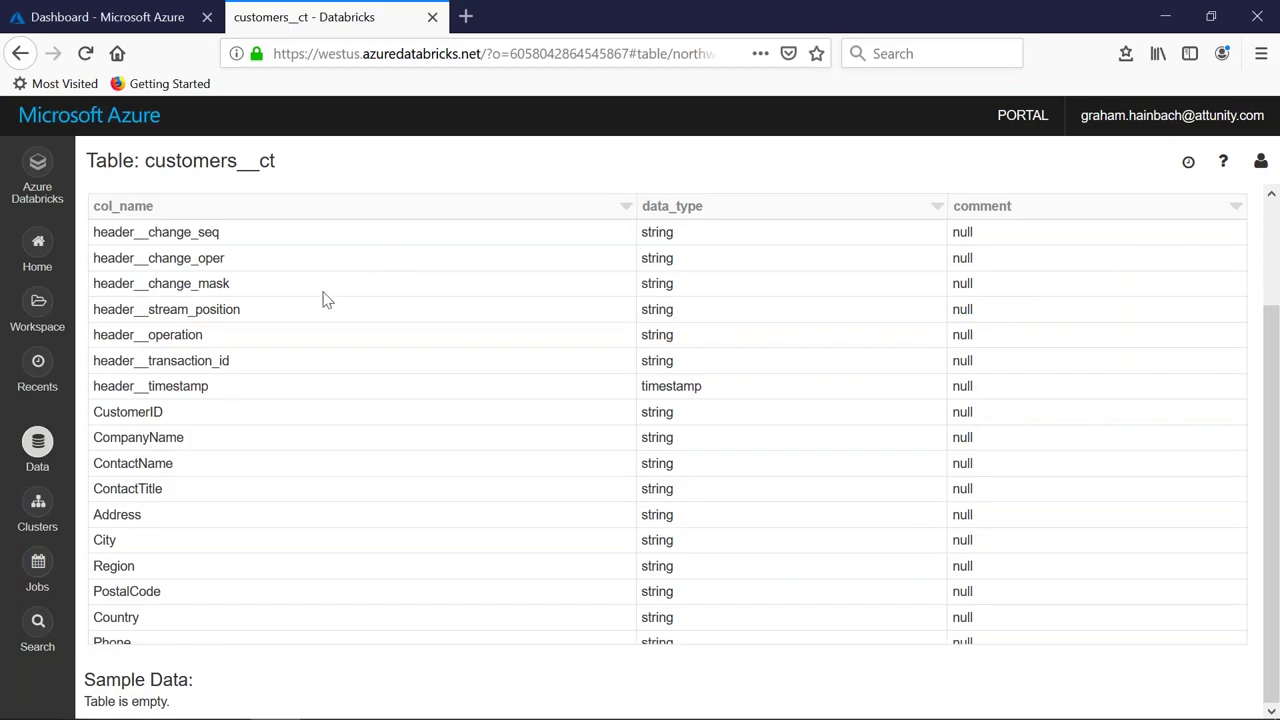
click(38, 445)
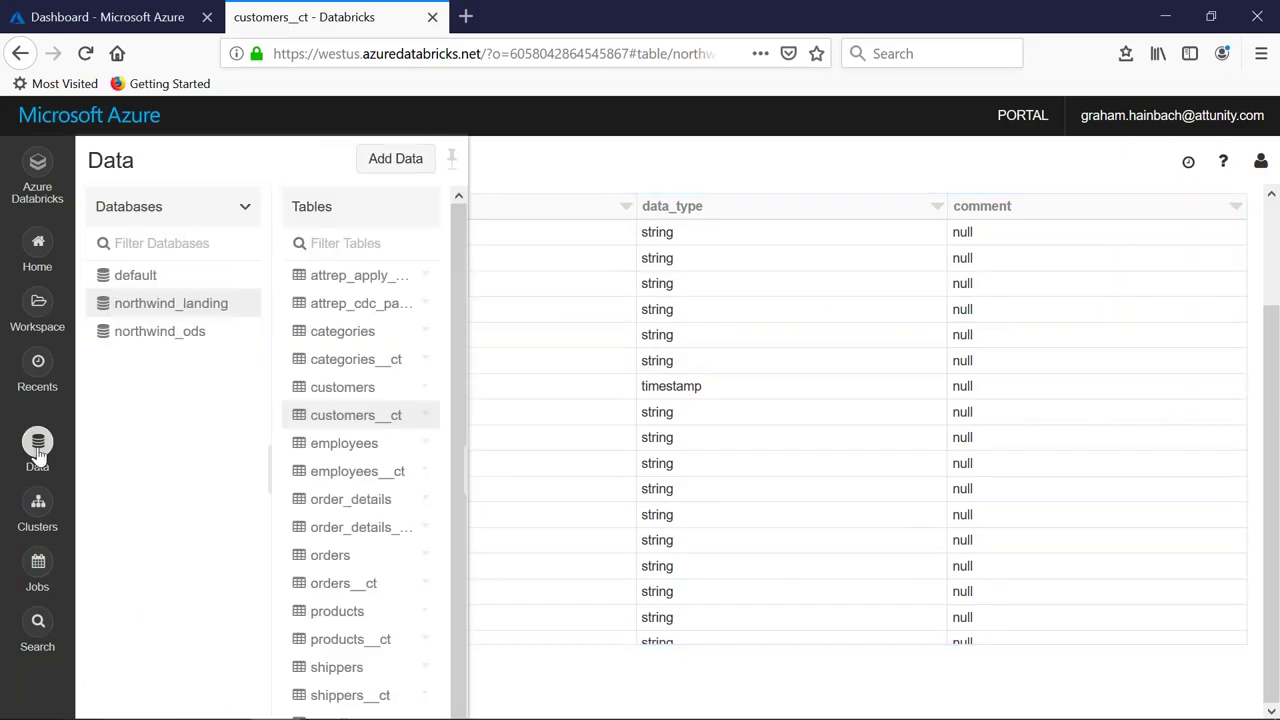
click(357, 389)
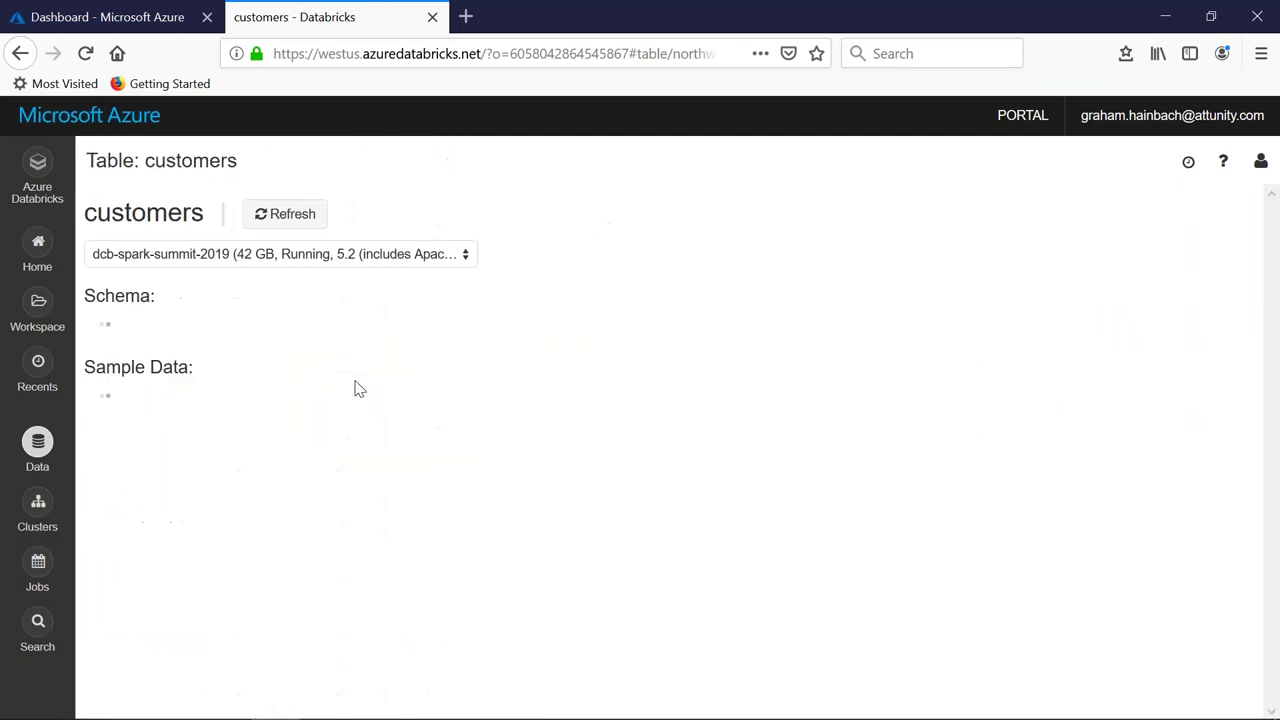
click(39, 445)
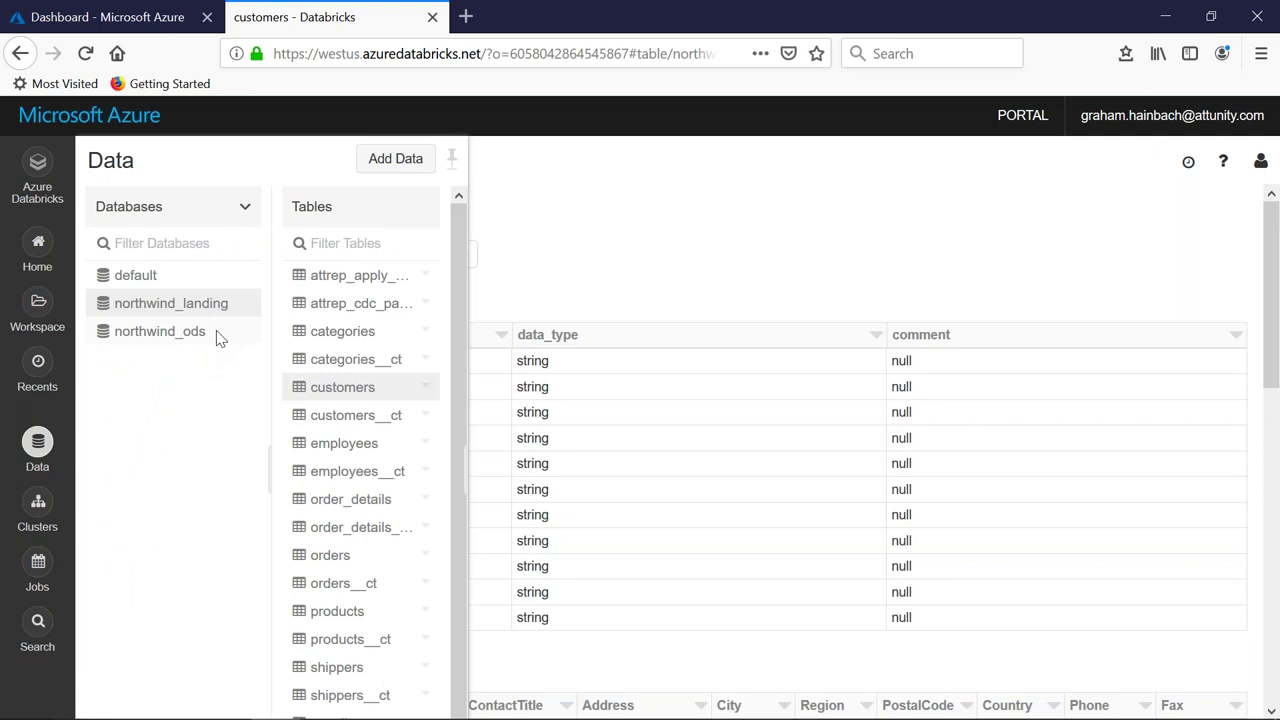
click(340, 424)
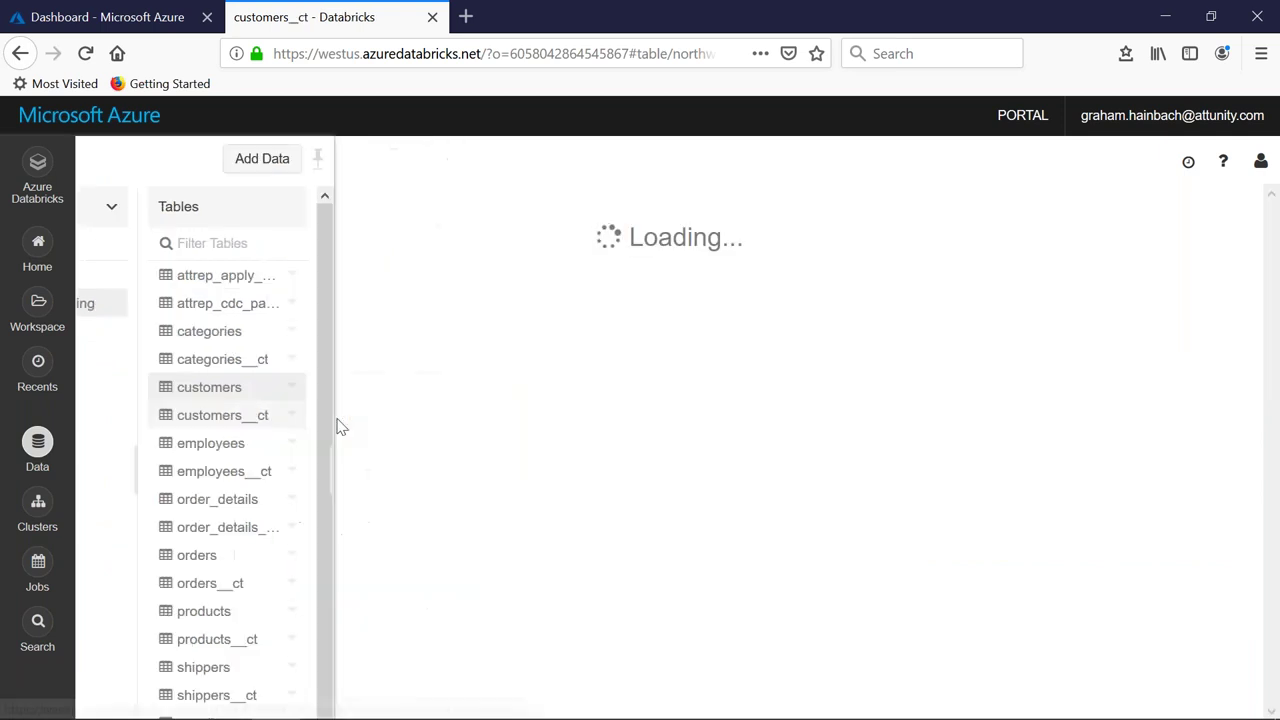
drag(1276, 340, 1278, 515)
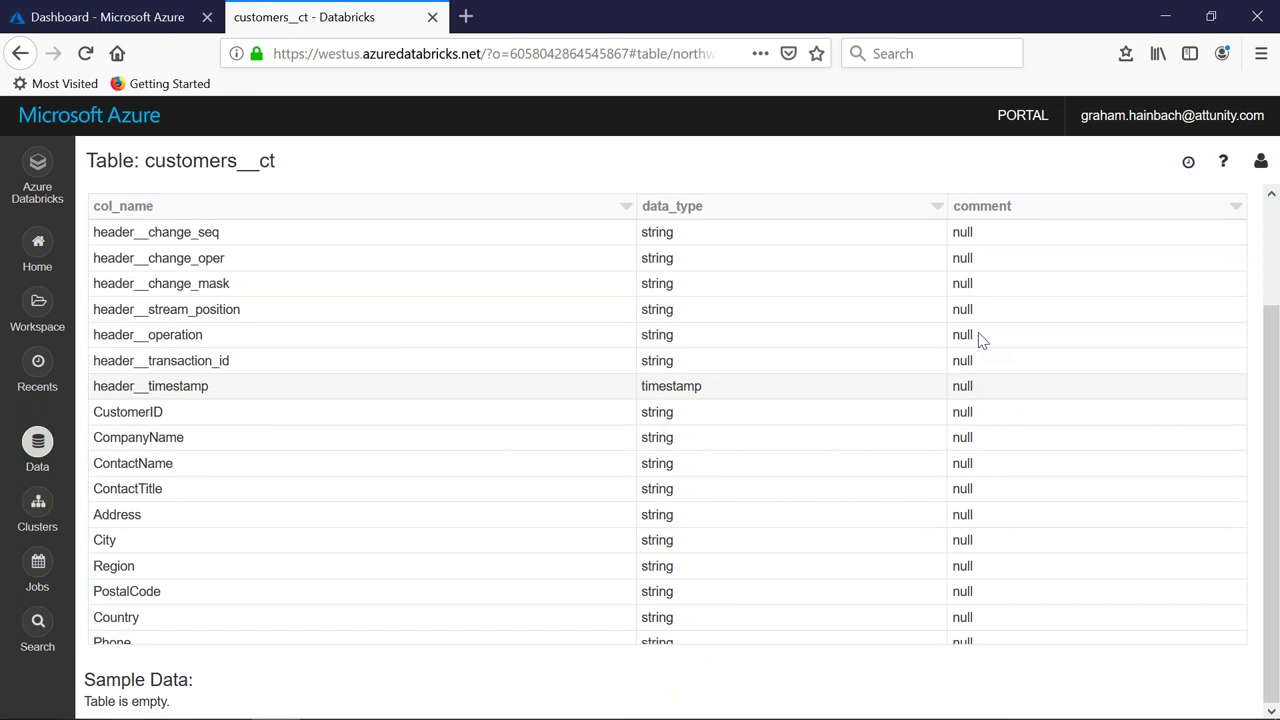
Switch to Attunity Compose, show the monitor for the Northwind MySQL_CDC storage task and run it
key(alt+Tab)
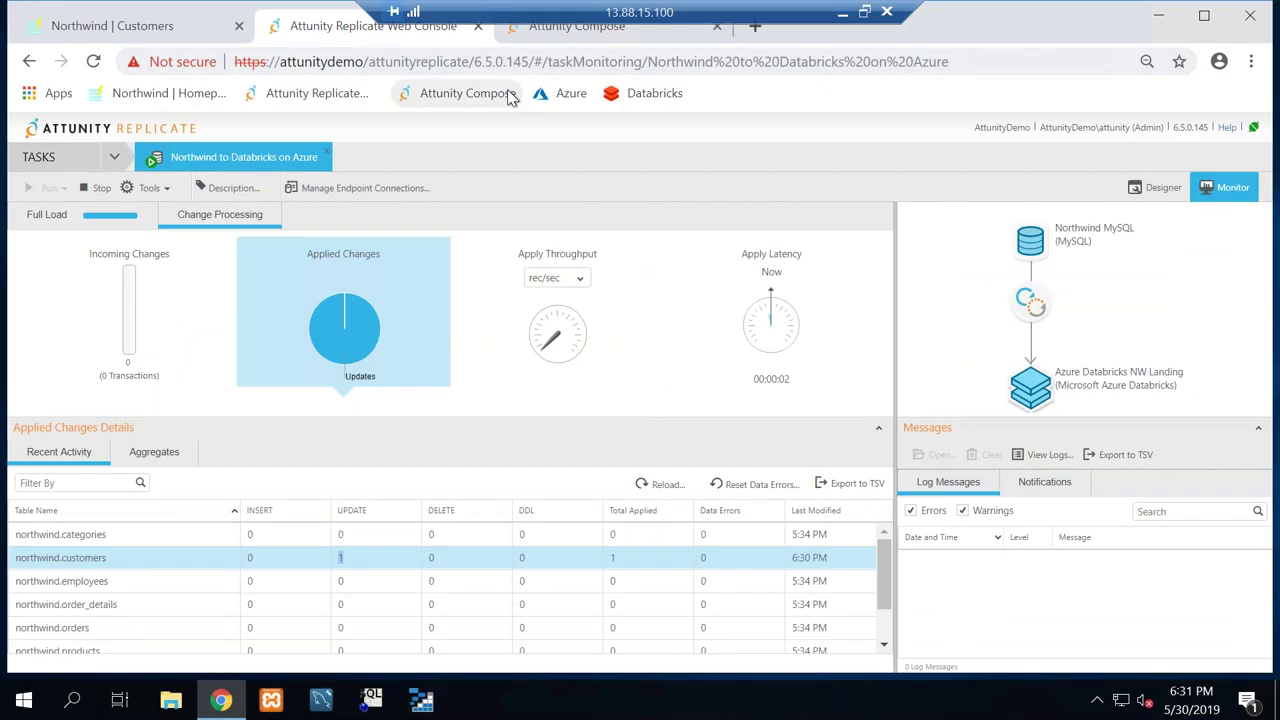
click(565, 38)
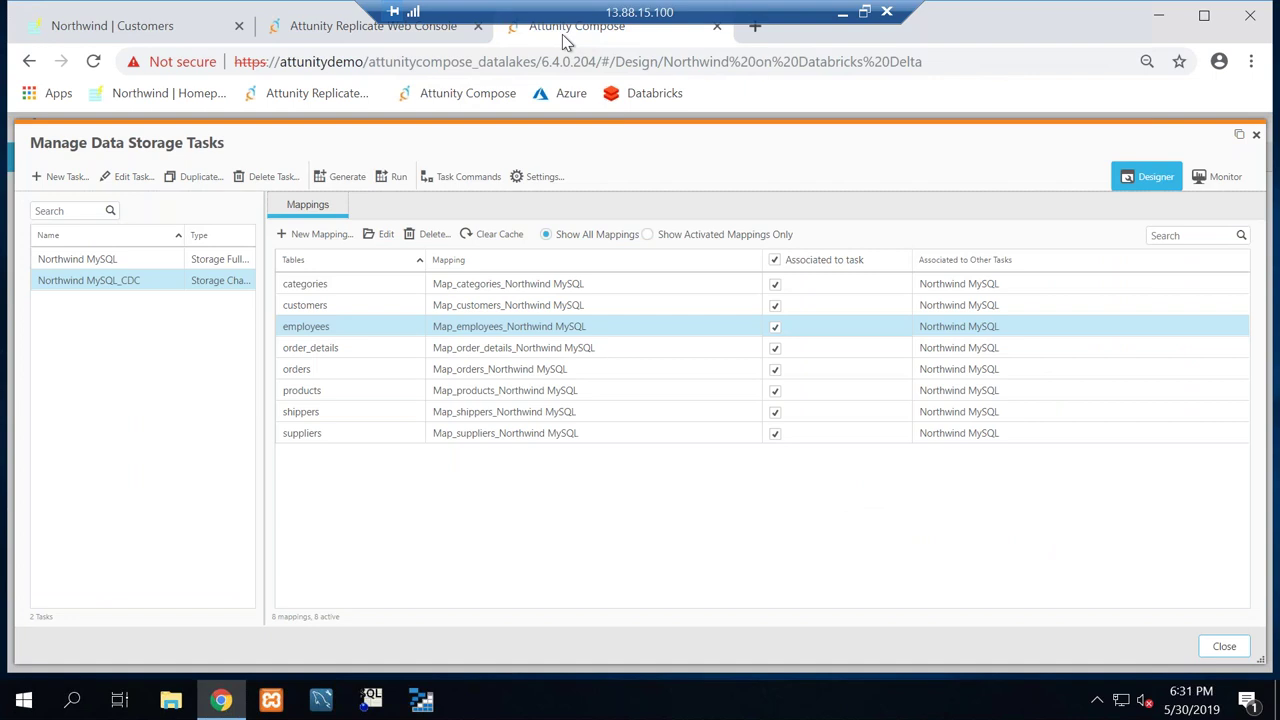
click(1232, 186)
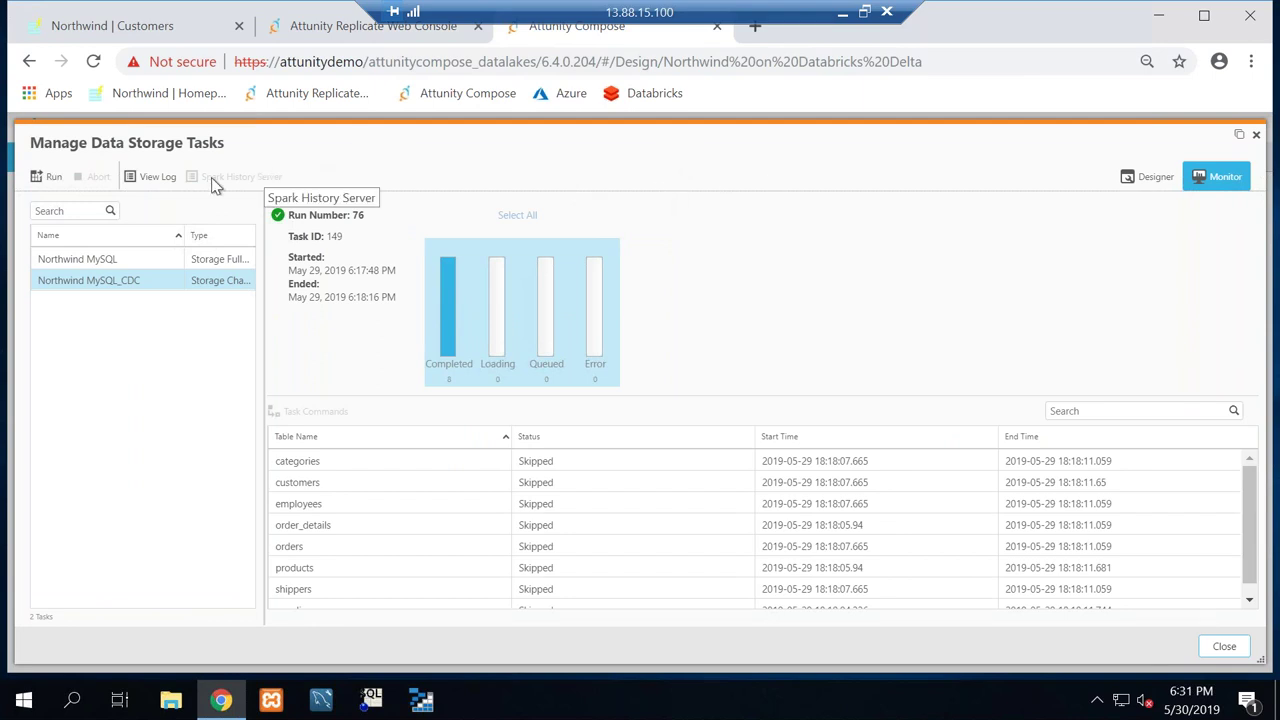
click(47, 177)
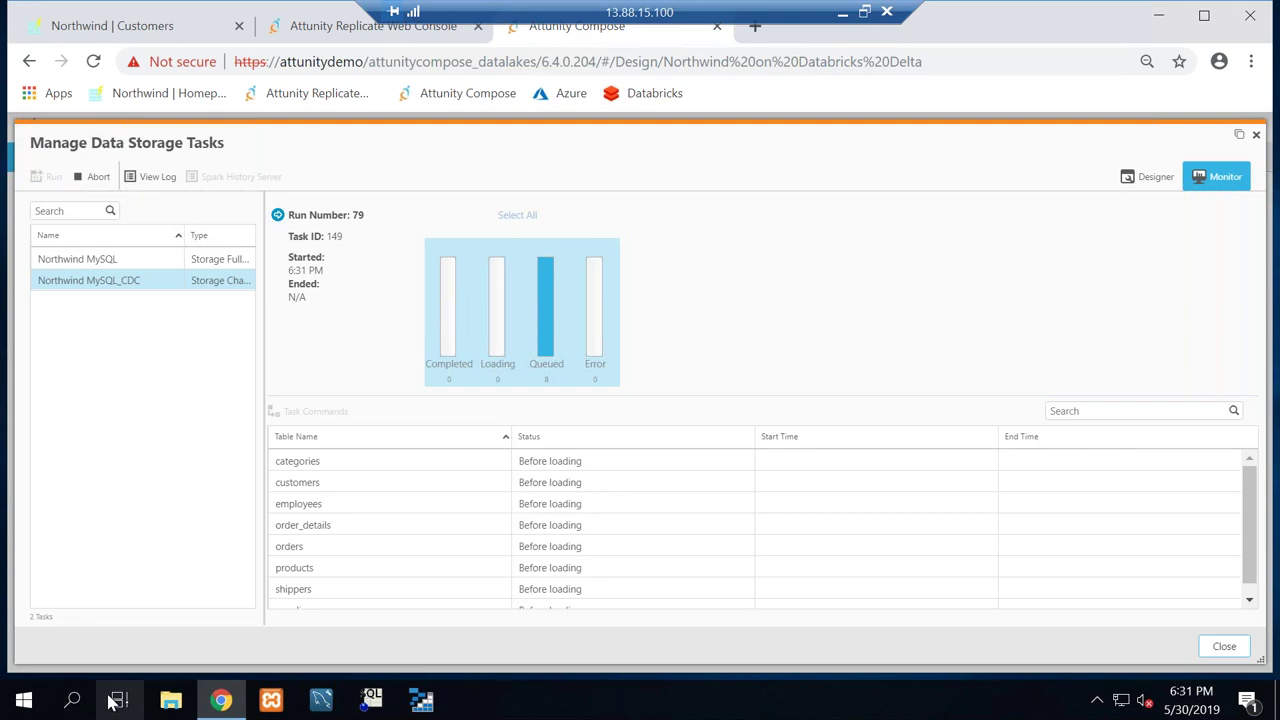
Open SQL Workbench/J with the Databricks on Azure profile and run the show partitions and attrep_cdc_partitions queries separately
click(370, 700)
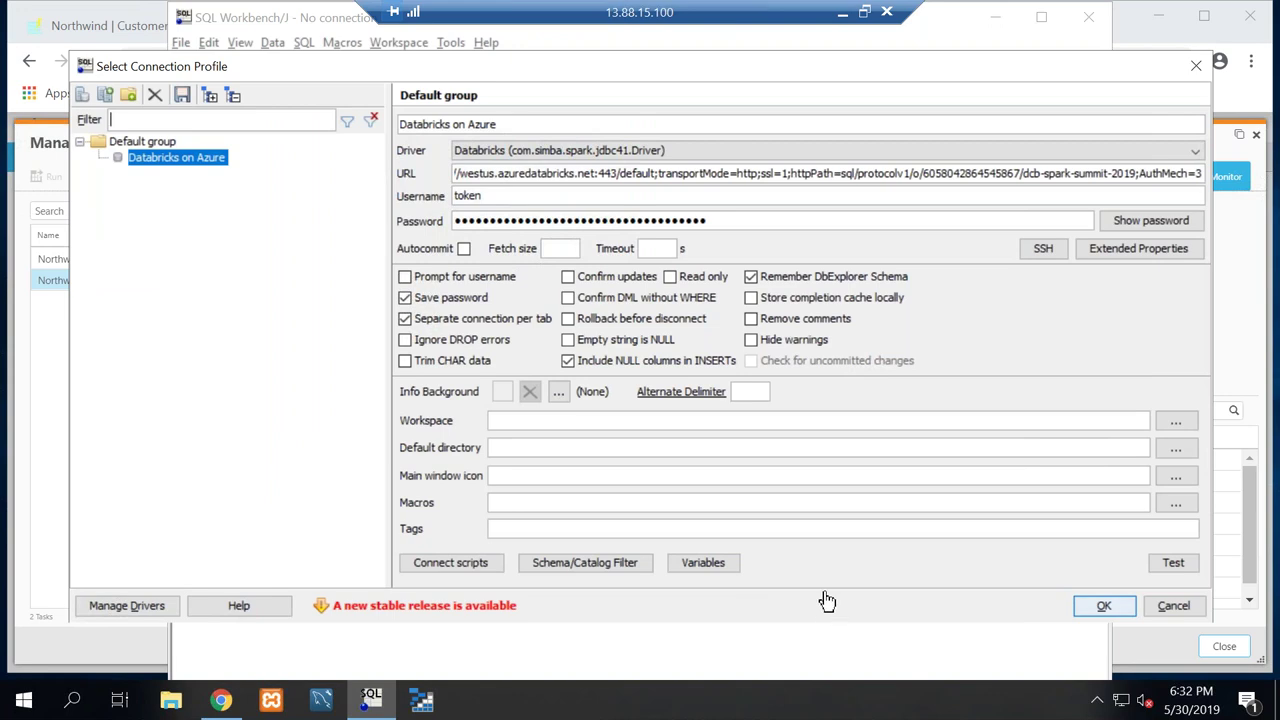
click(1104, 605)
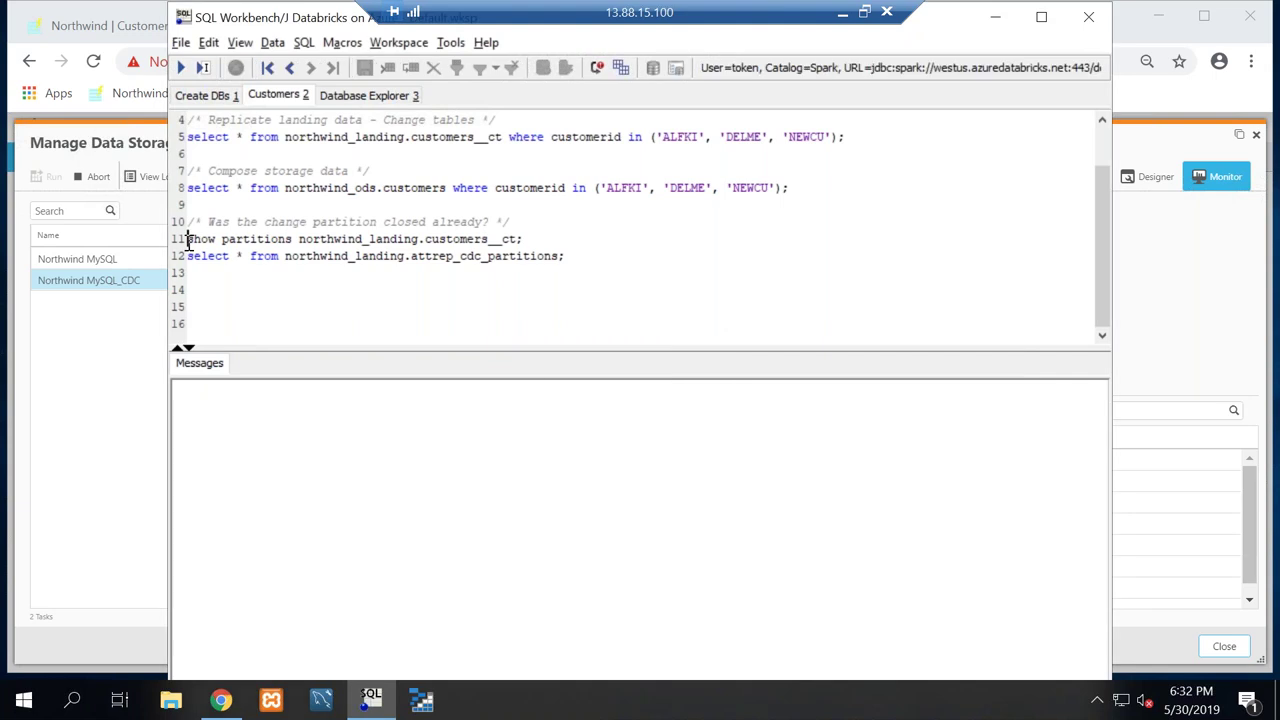
click(203, 67)
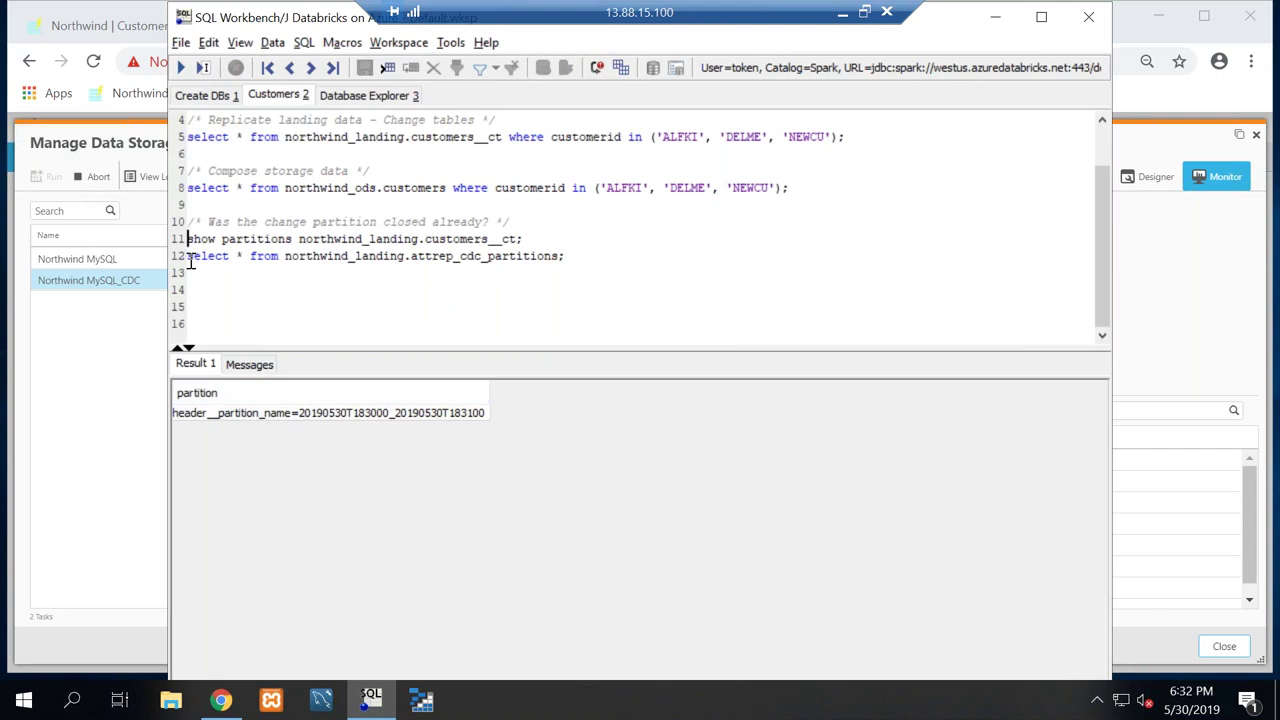
key(Down)
click(205, 70)
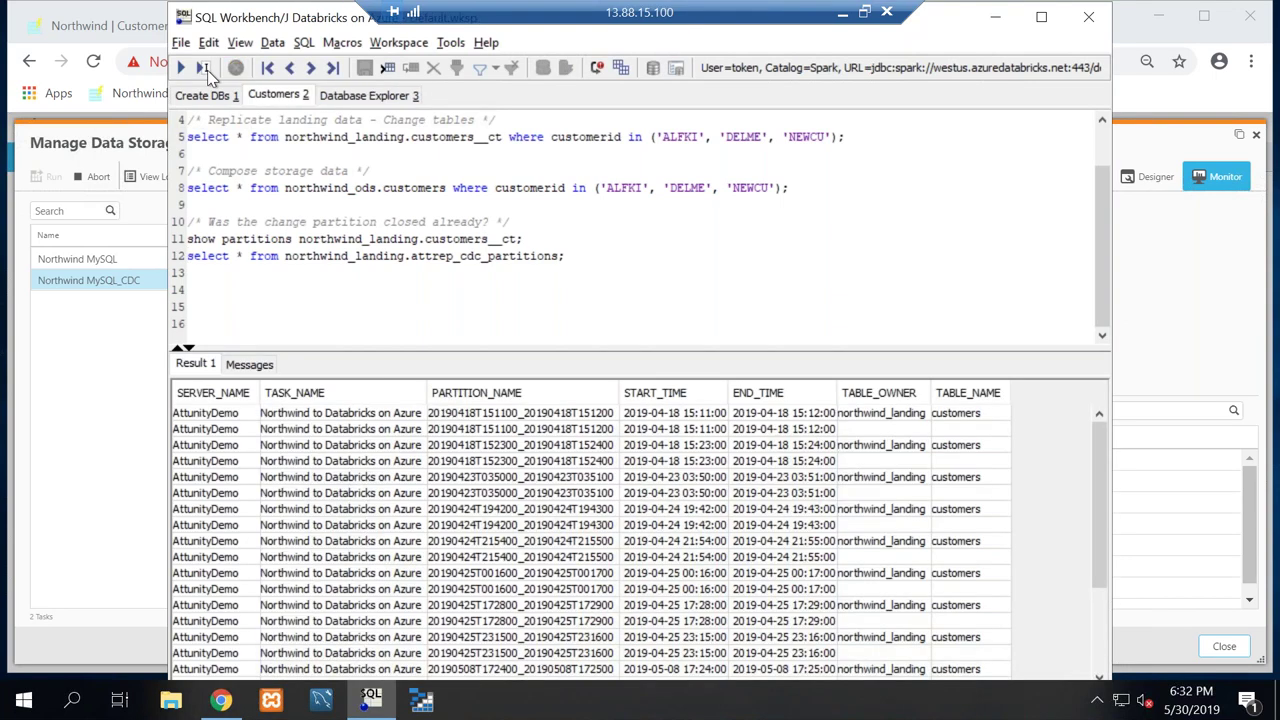
Run the northwind_landing.customers__ct query for the ALFKI, DELME and NEWCU customers and inspect the contact name columns
click(189, 137)
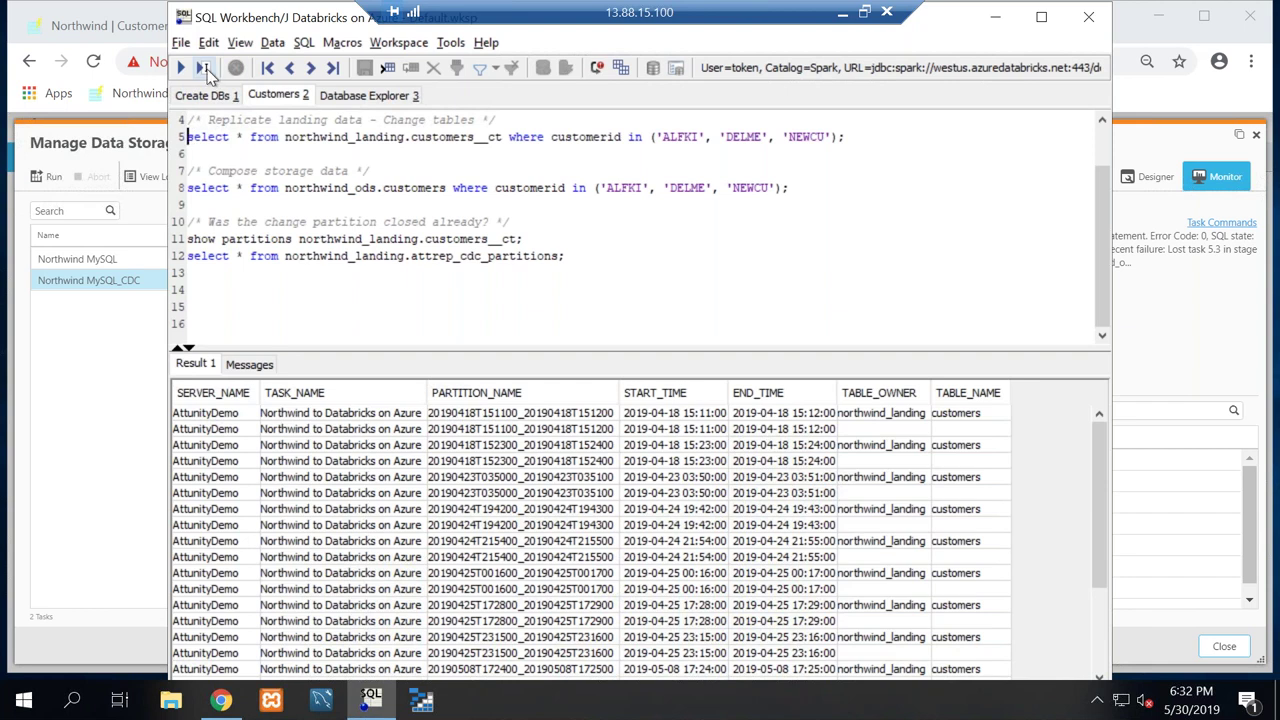
click(206, 70)
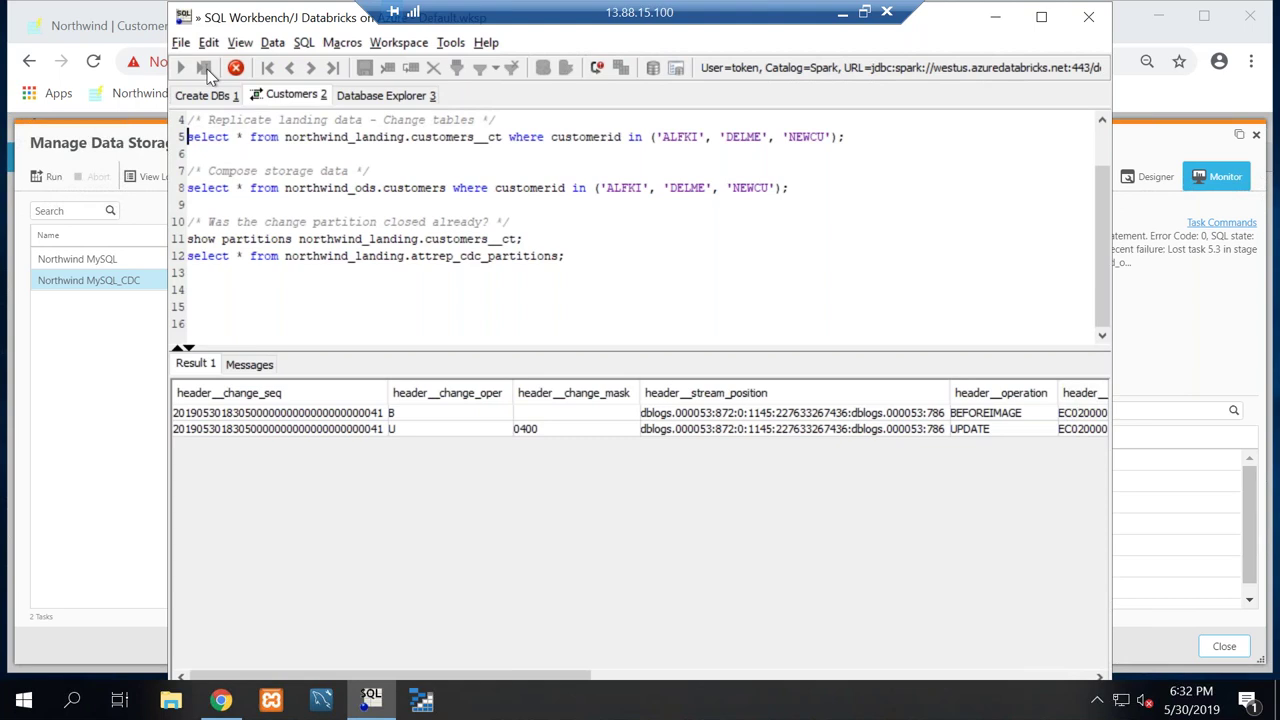
drag(540, 677, 834, 674)
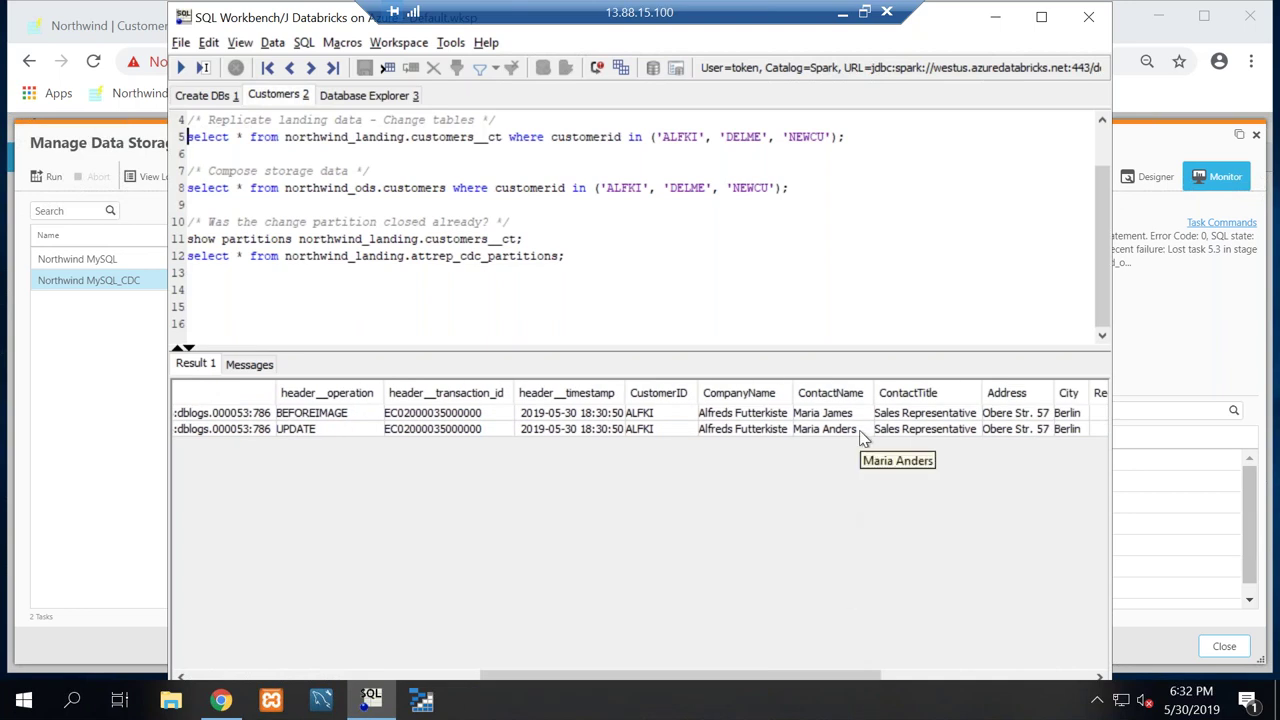
Check the Northwind MySQL_CDC run in Attunity Compose and the customers list in the Northwind web application
key(alt+Tab)
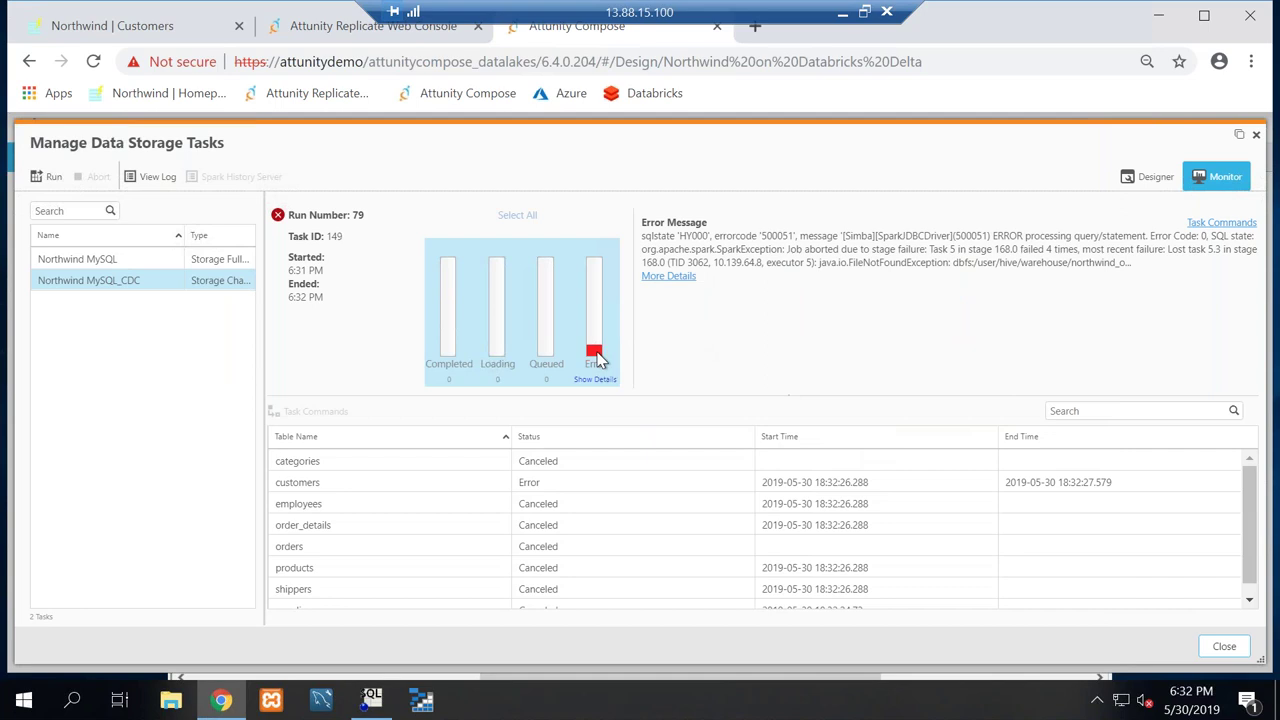
click(183, 30)
key(alt+Tab)
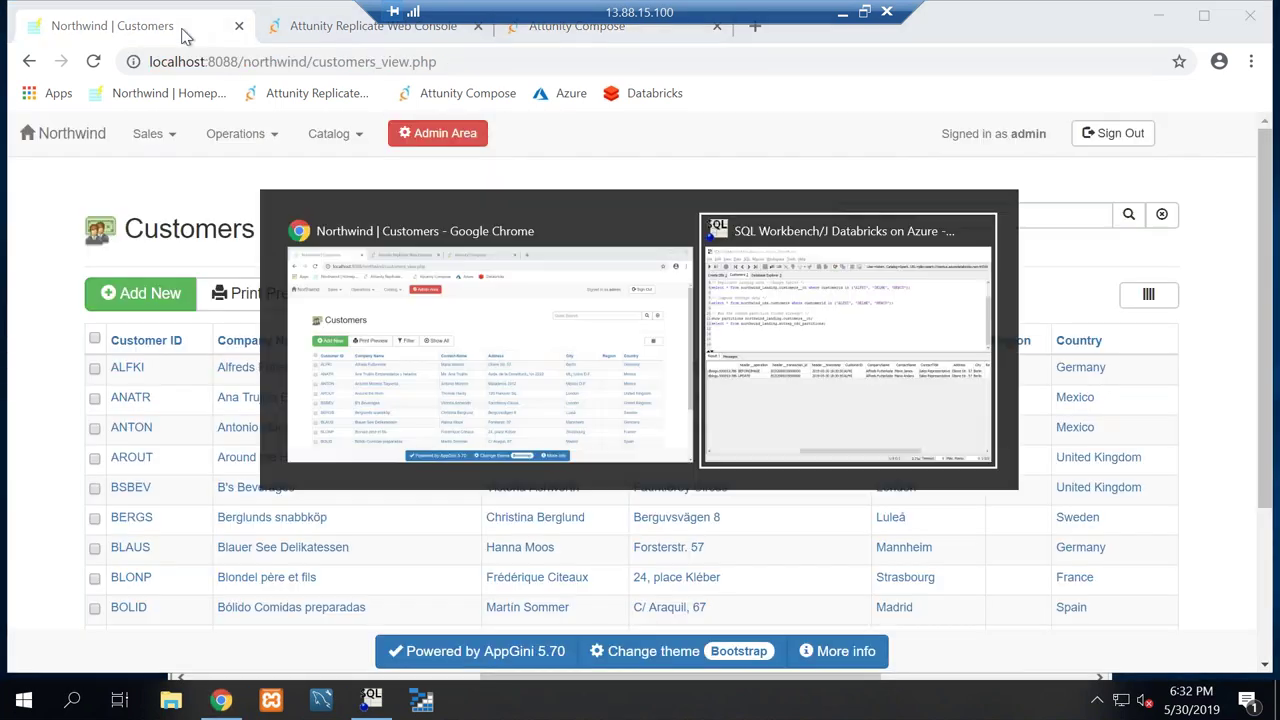
Switch to Azure Databricks and open the northwind_landing customers table to check its schema and sample data
click(845, 17)
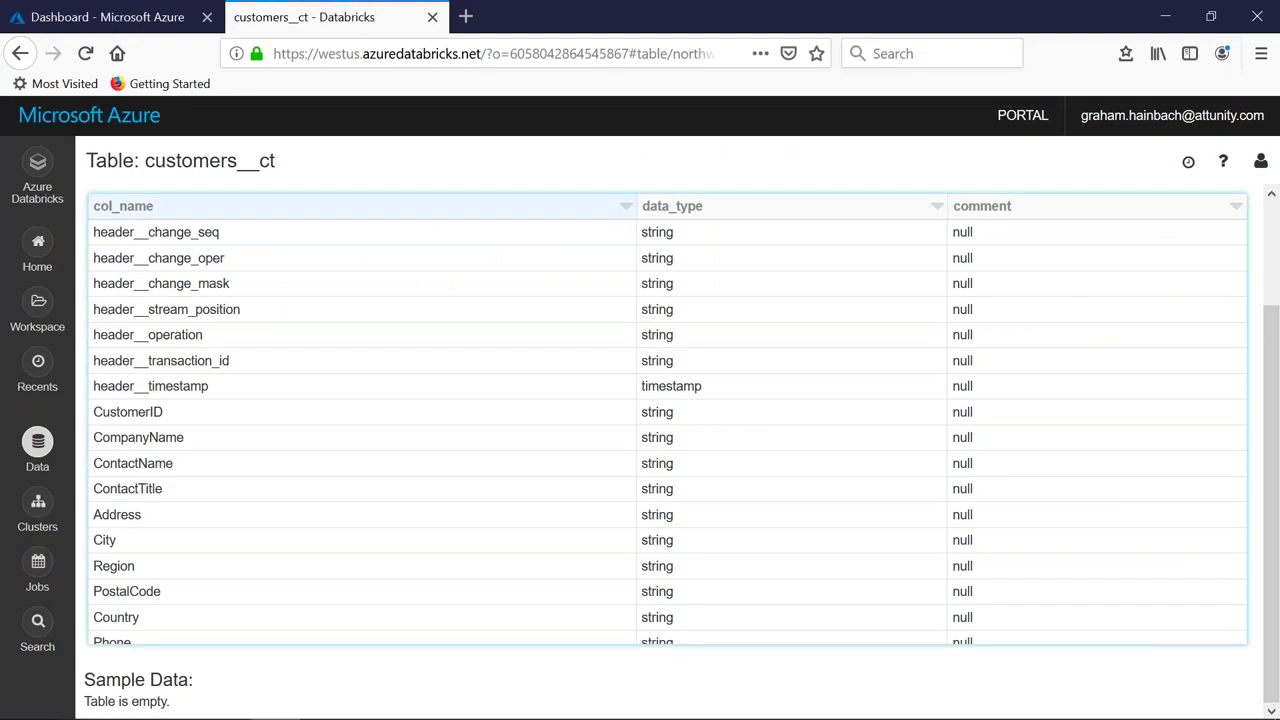
click(38, 442)
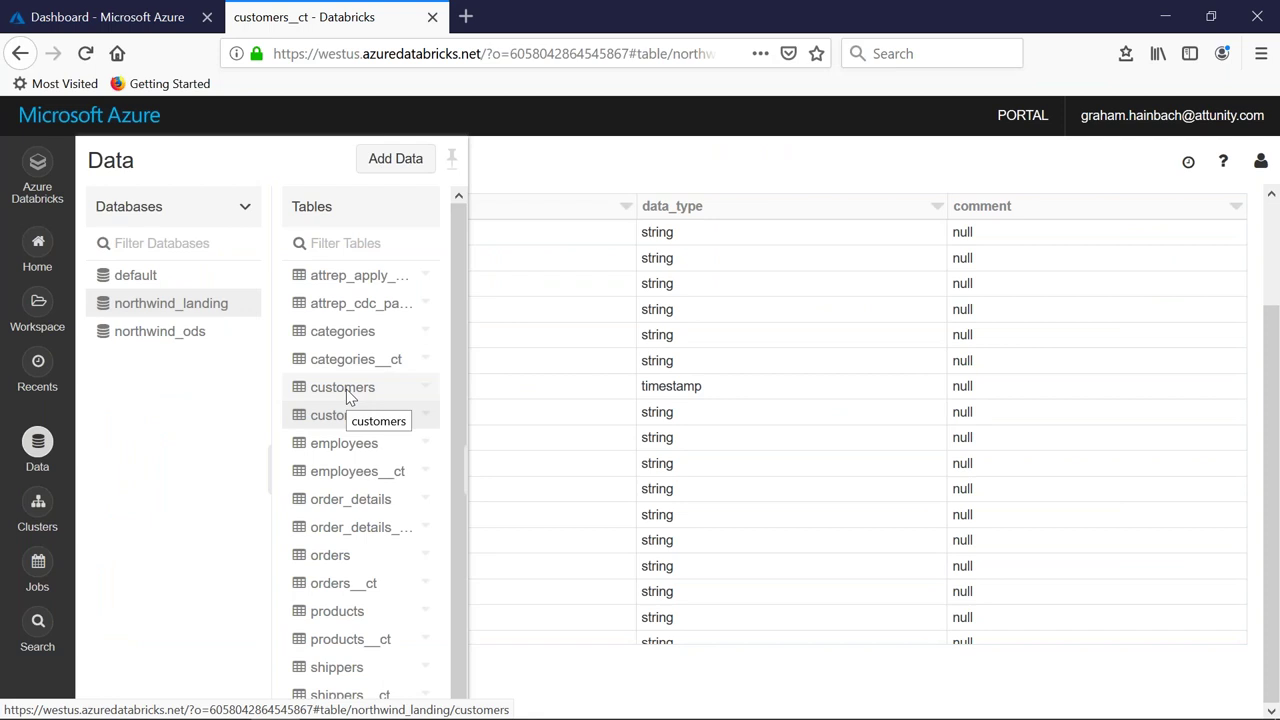
click(348, 397)
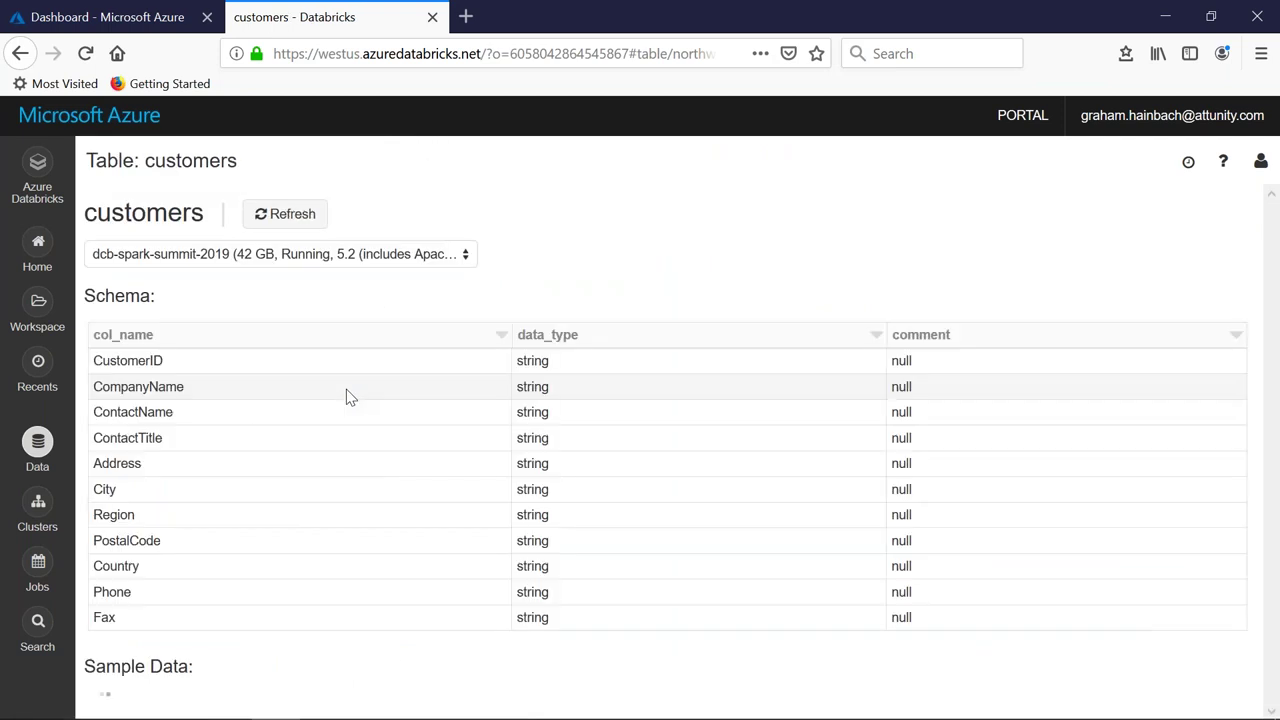
drag(1276, 386, 1276, 392)
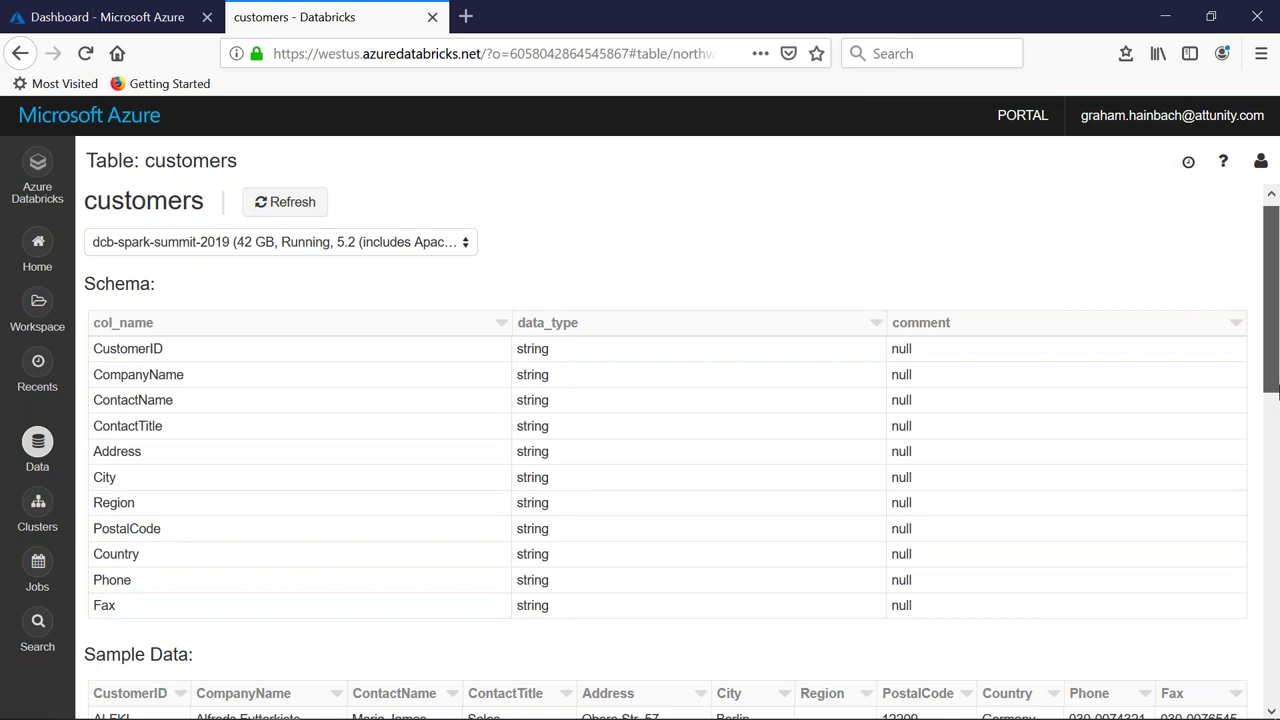
drag(1276, 392, 1276, 406)
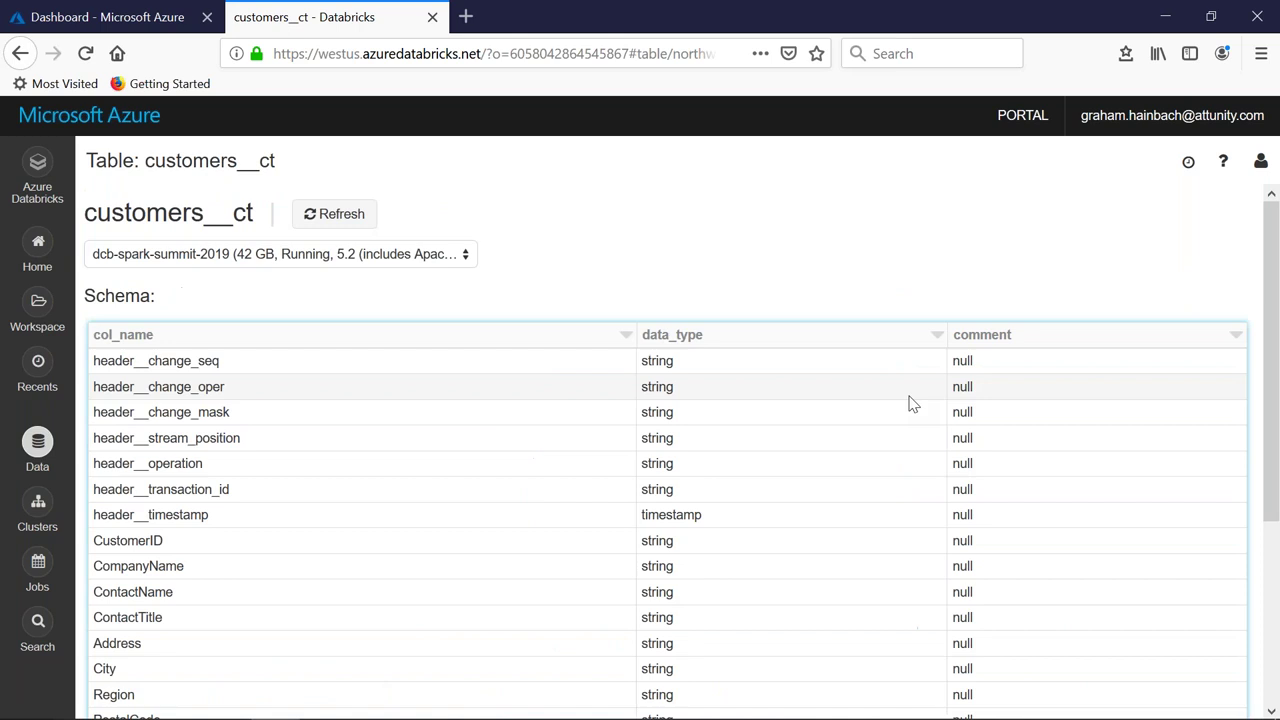
Examine the customers__ct sample data, comparing the header, customer ID and contact name columns of the change records
drag(1276, 401, 1276, 552)
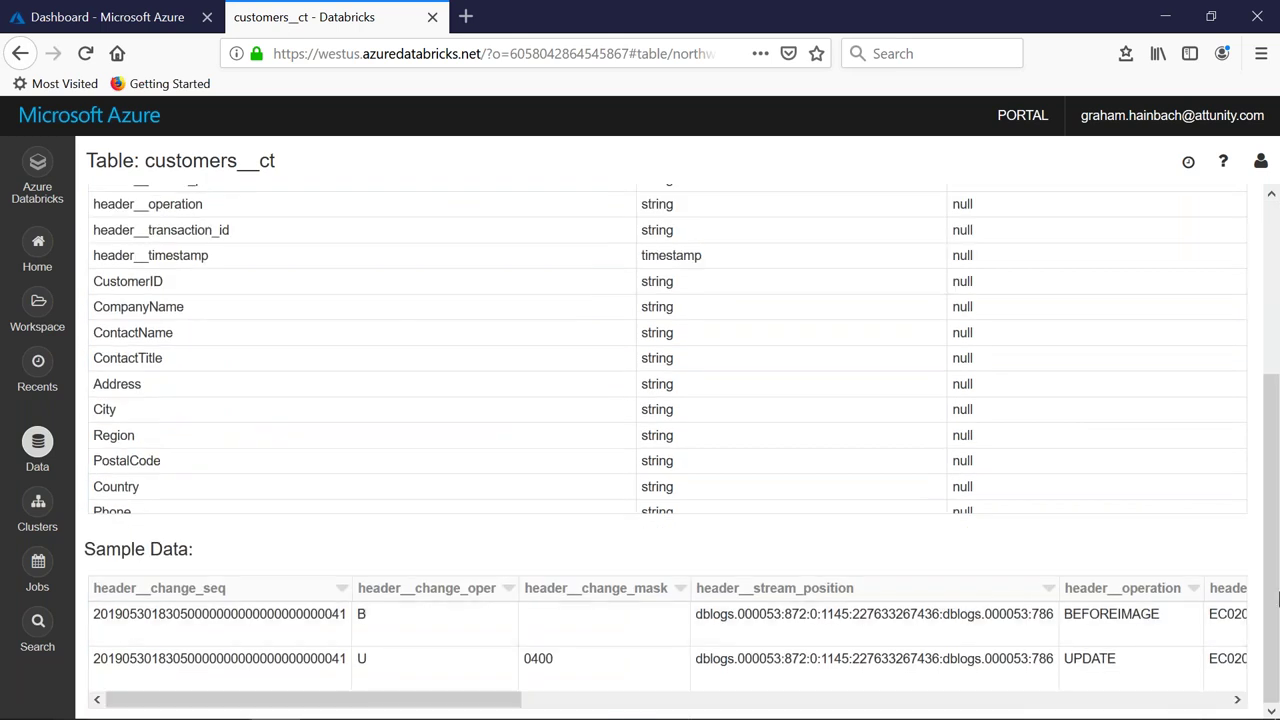
drag(486, 703, 948, 703)
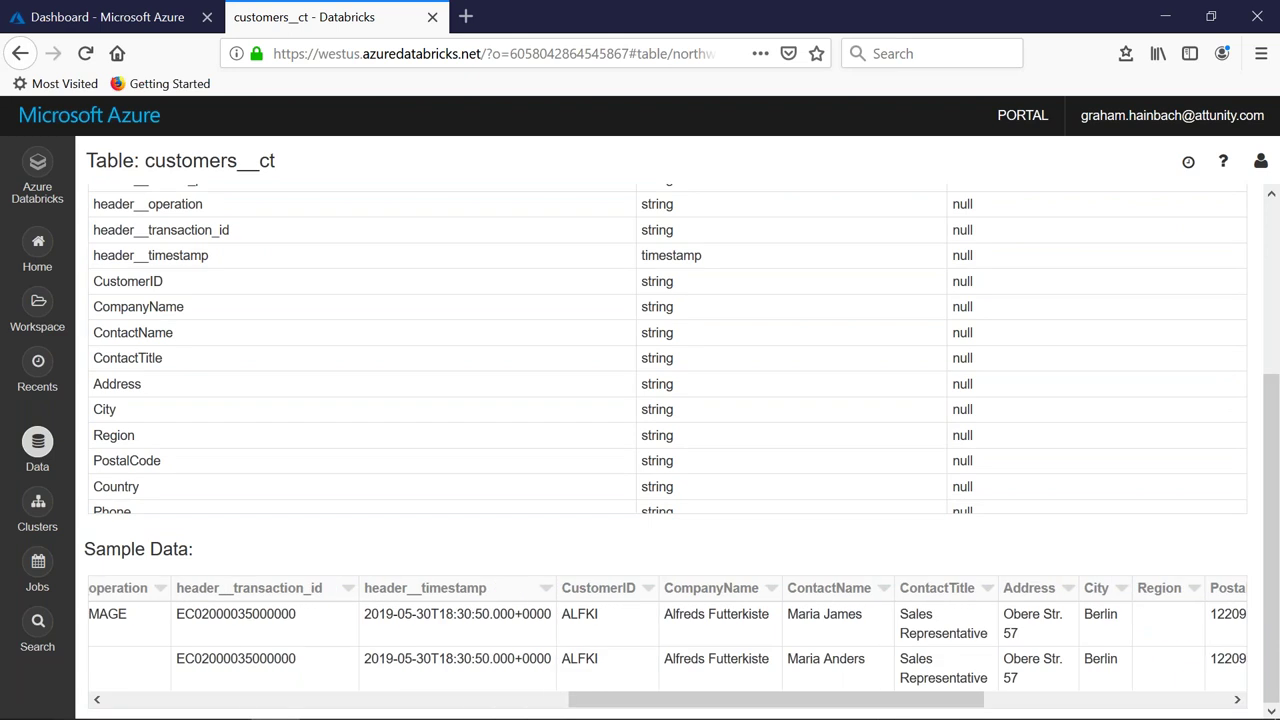
drag(948, 703, 974, 703)
drag(1100, 712, 360, 700)
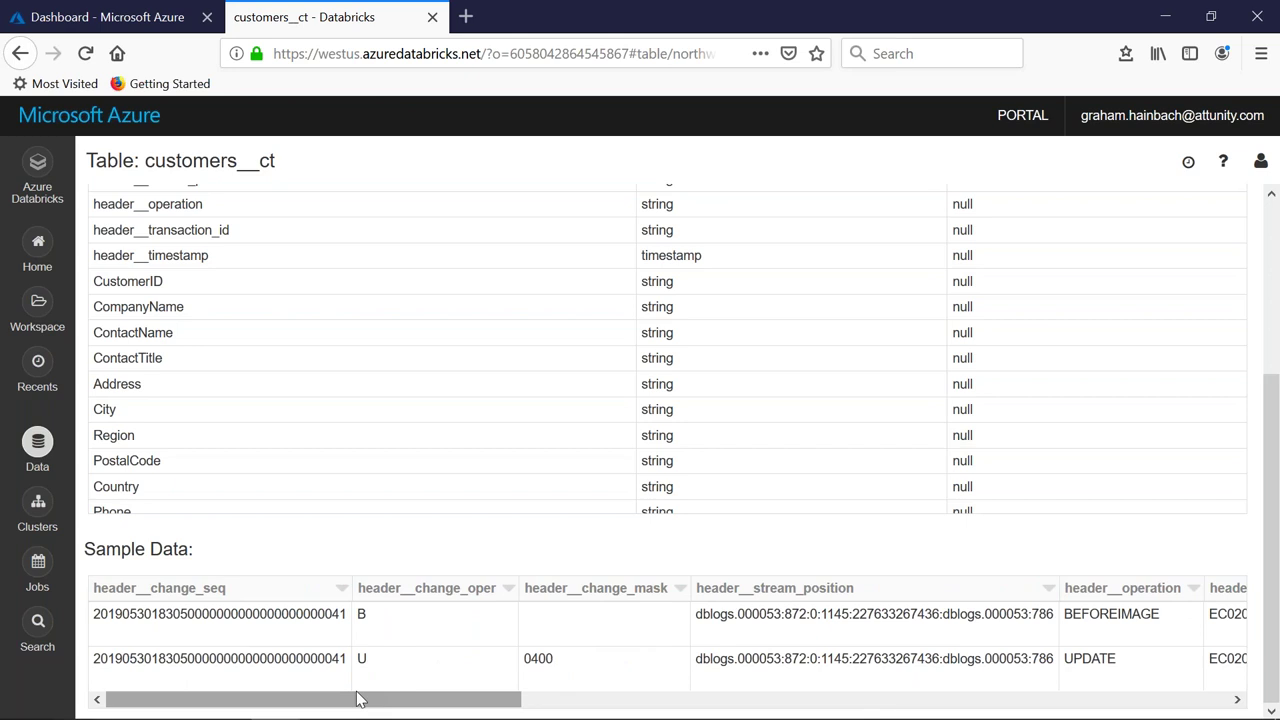
Open the customers table in the northwind_ods database and look through its details, schema and sample data
click(37, 448)
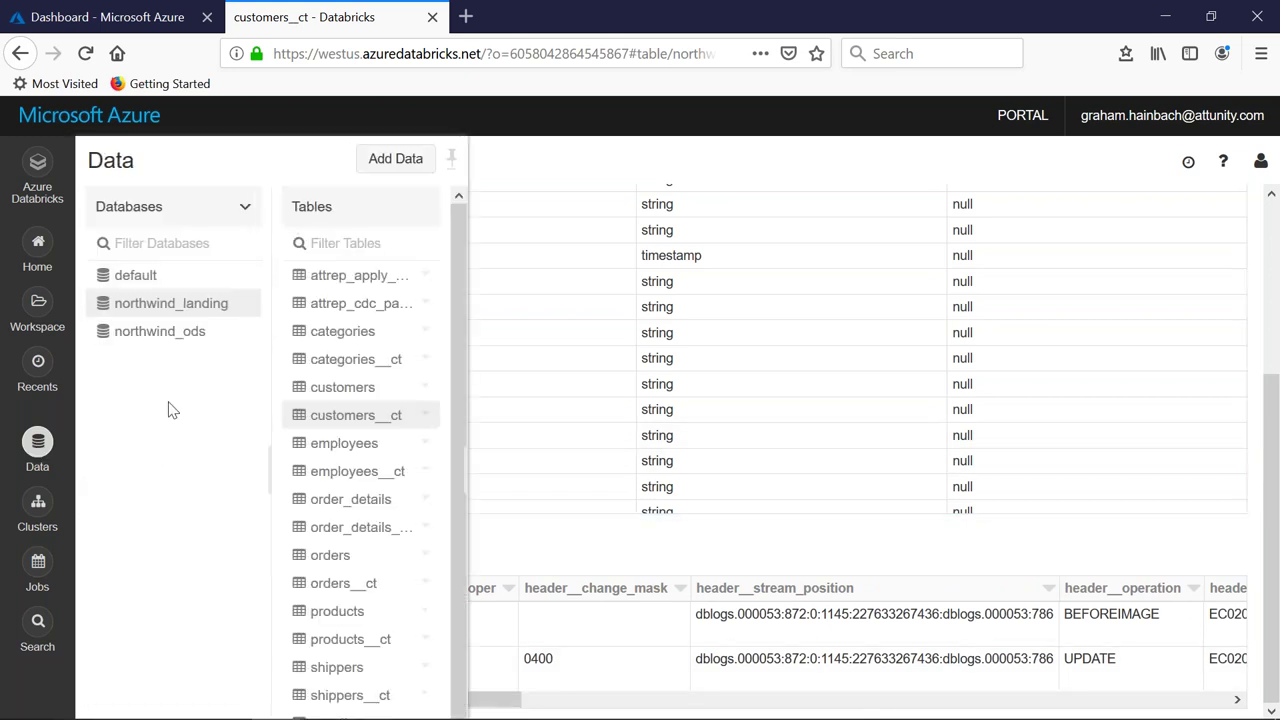
click(168, 338)
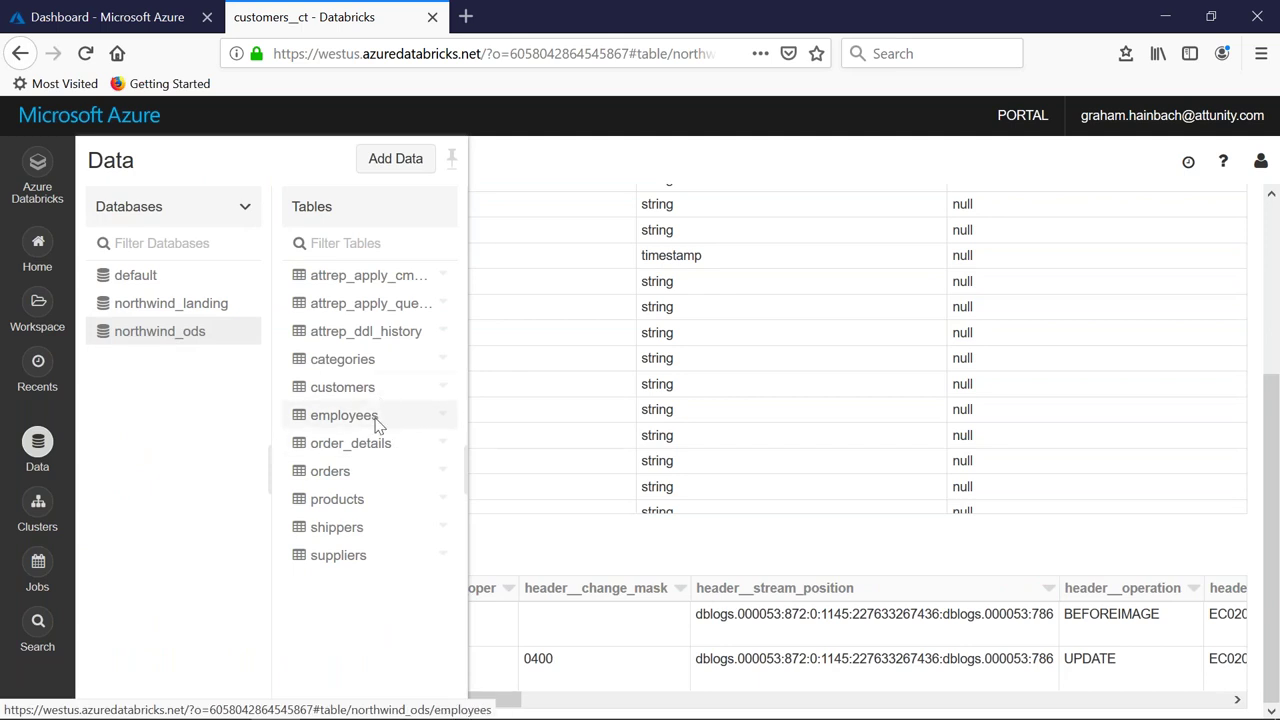
click(342, 388)
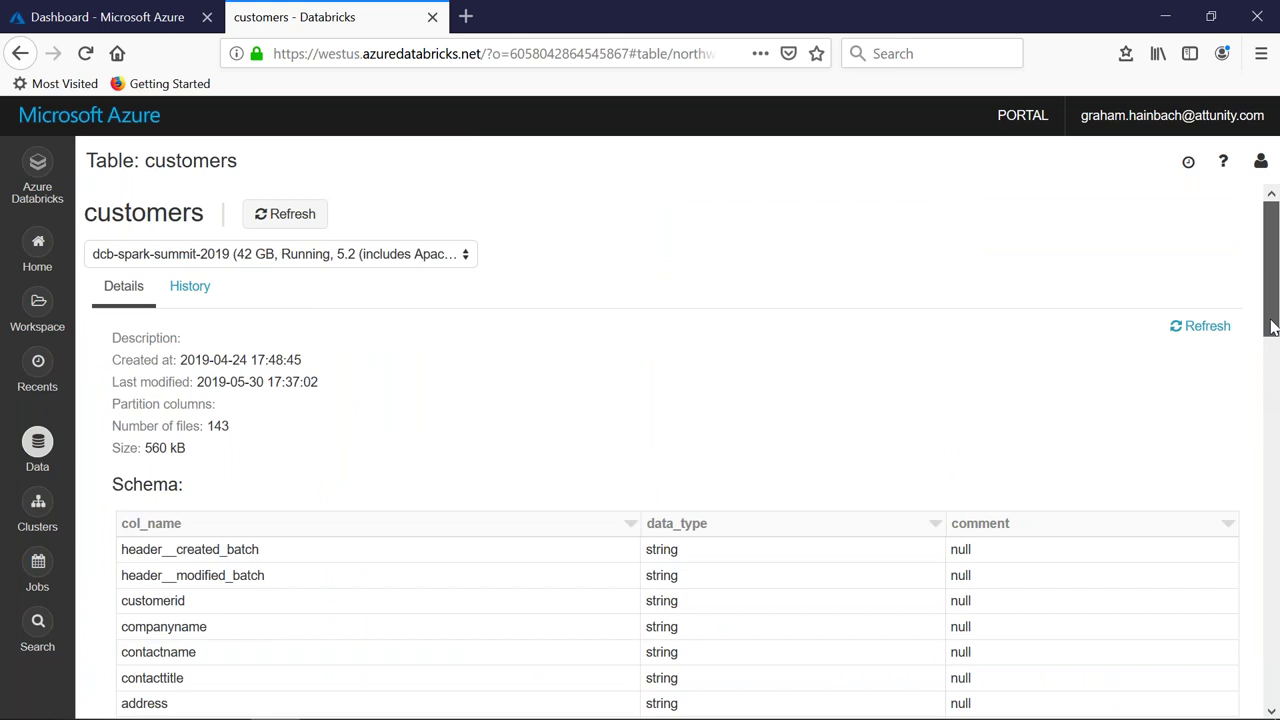
drag(1272, 327, 1272, 690)
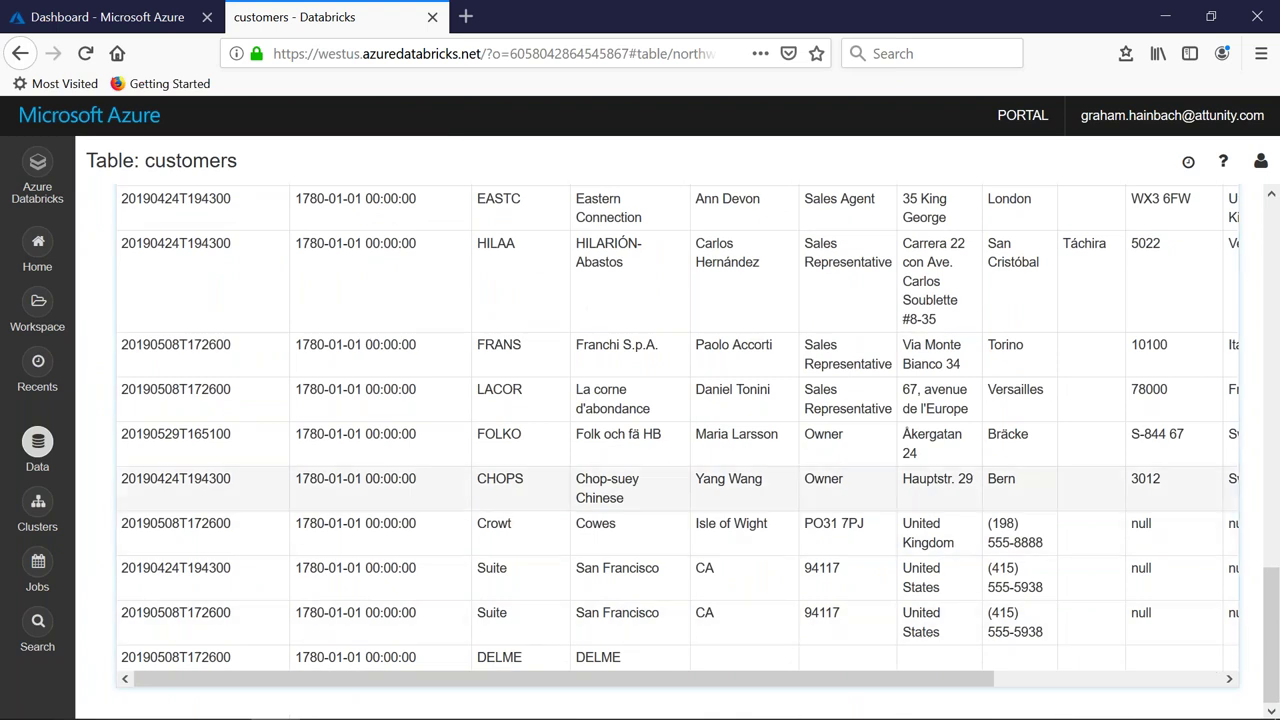
key(alt+Tab)
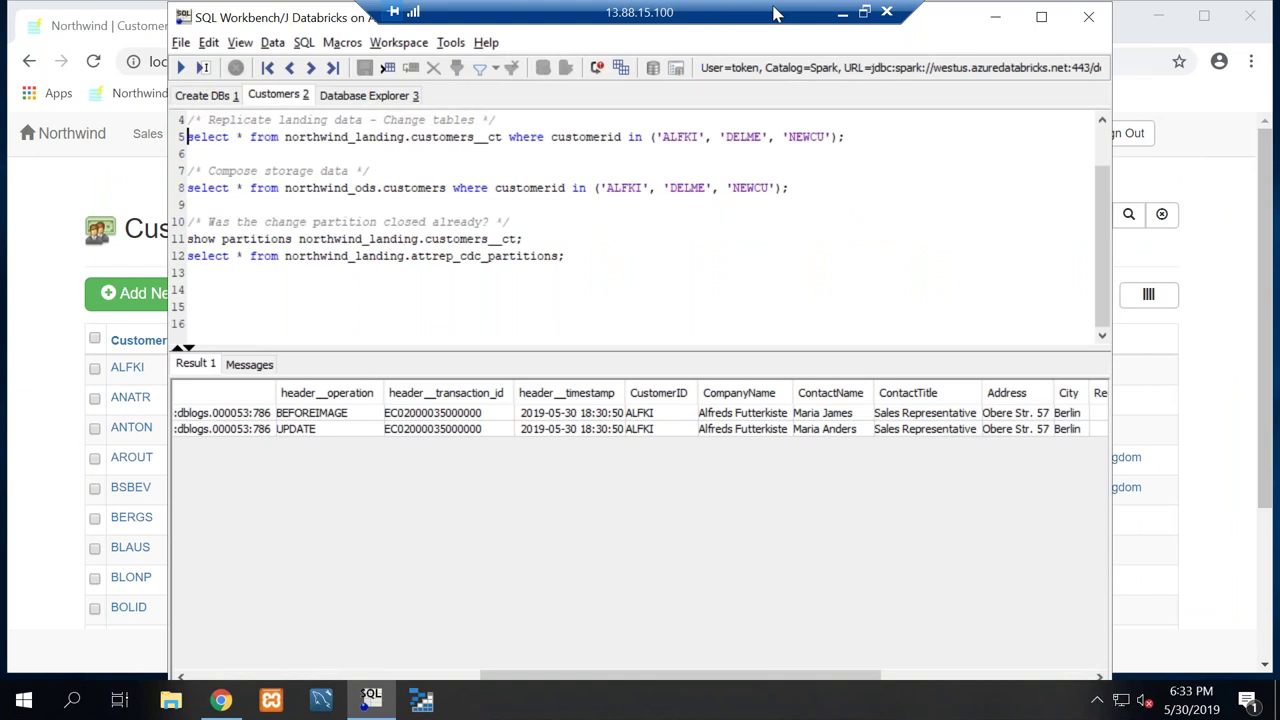
click(843, 17)
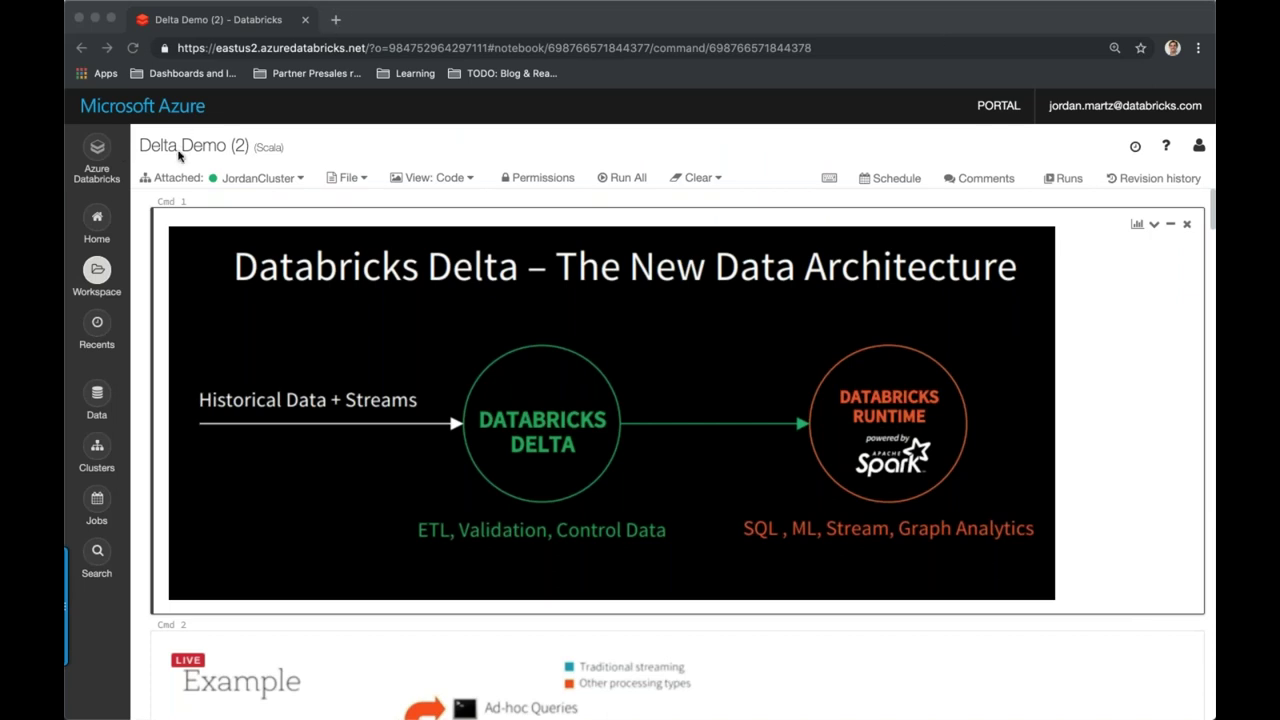
Open the Databricks workspace browser and look through the folder levels from Users to the delta folder in Azure Demos
click(102, 278)
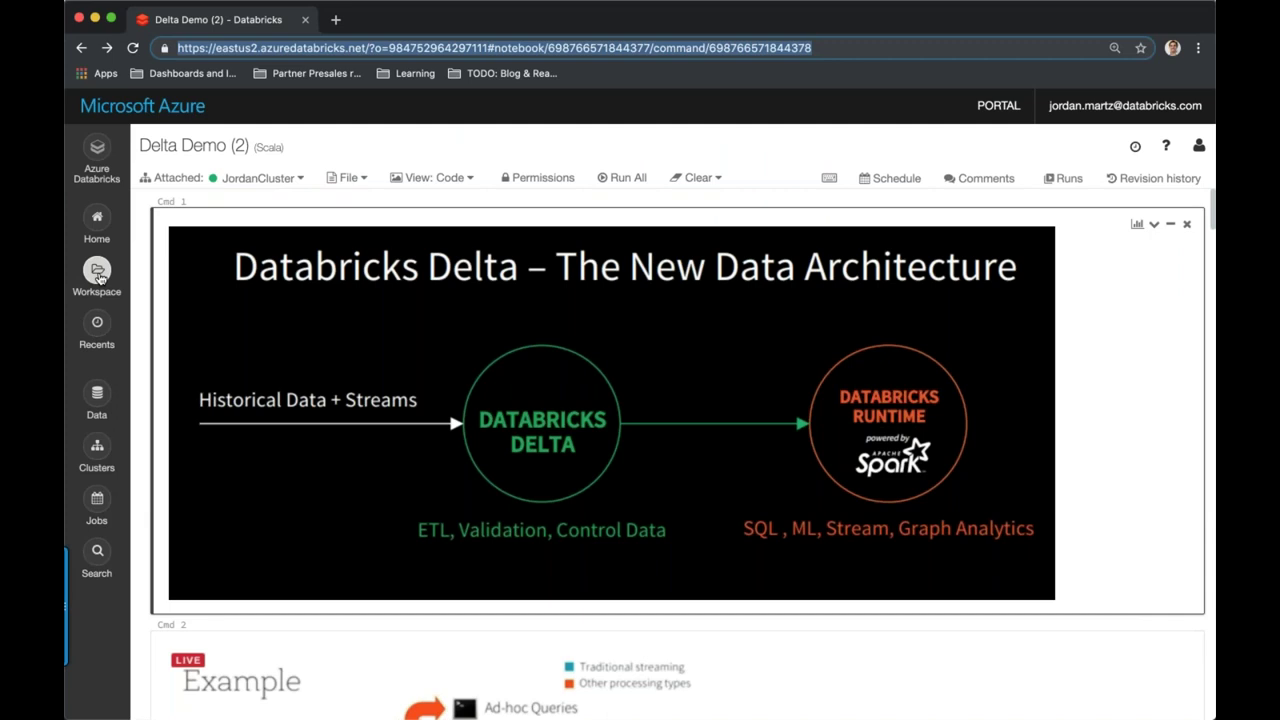
click(98, 276)
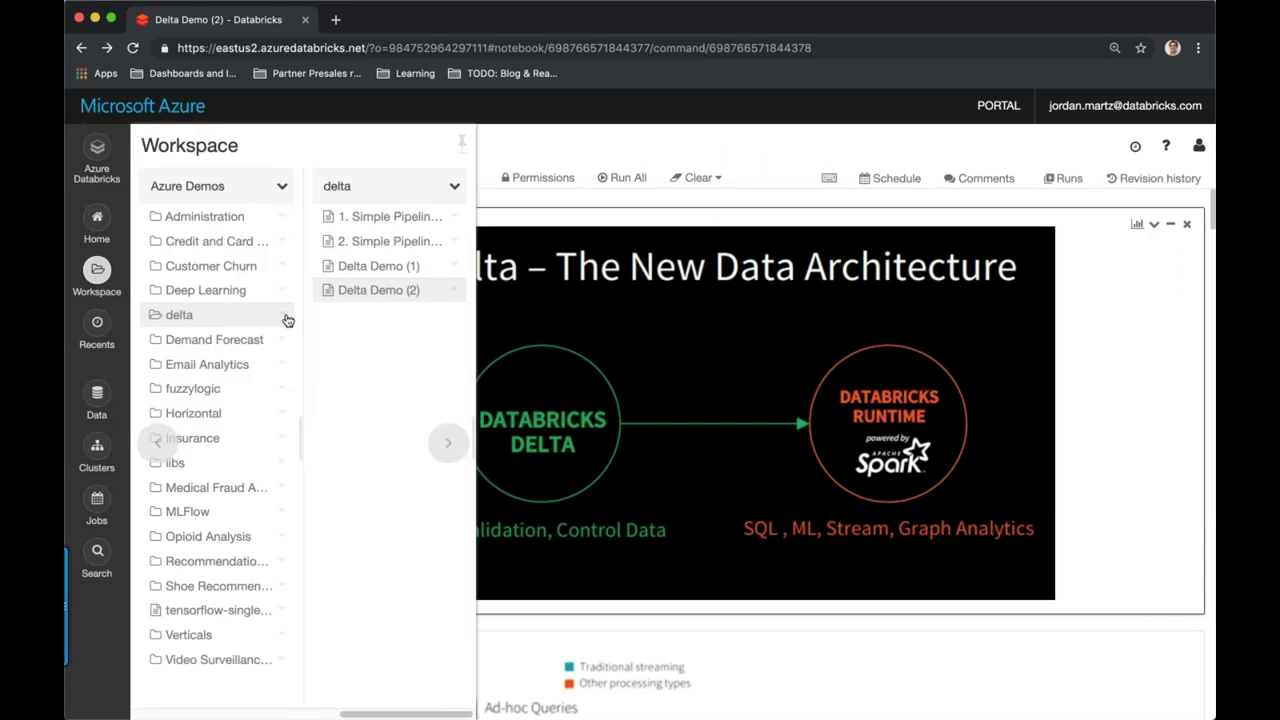
scroll(240, 475, left, 5)
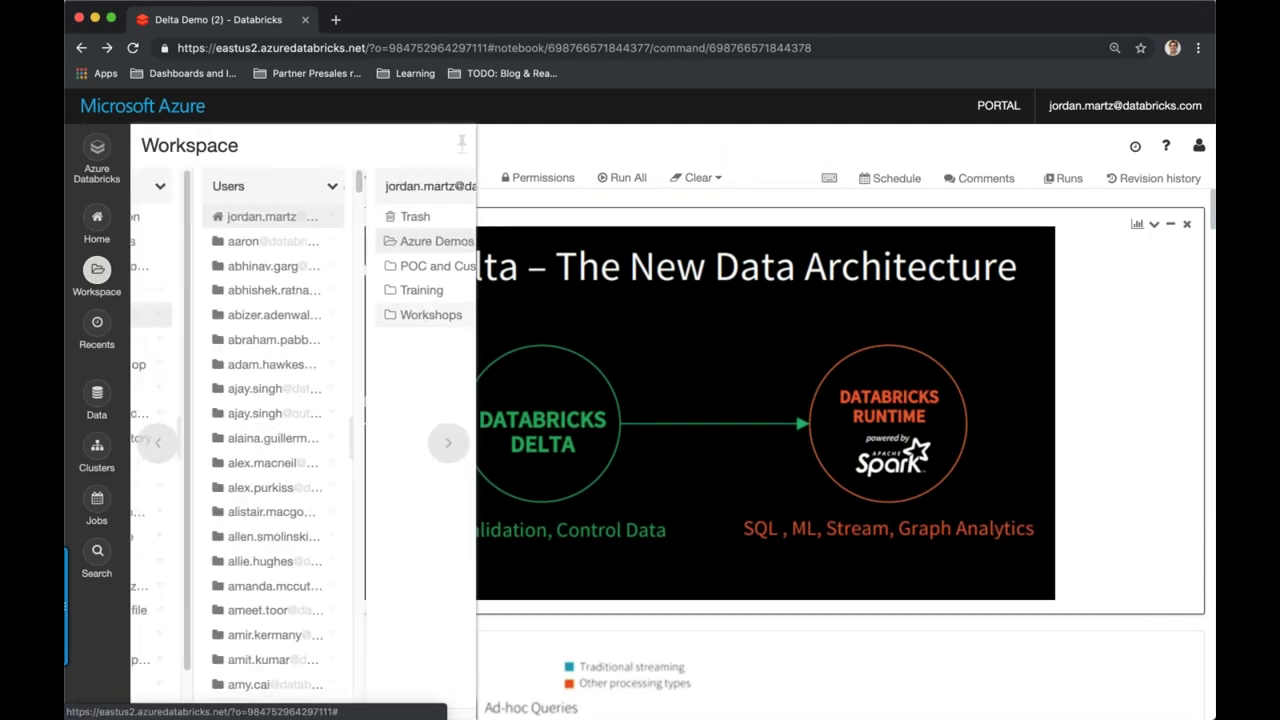
scroll(240, 475, left, 3)
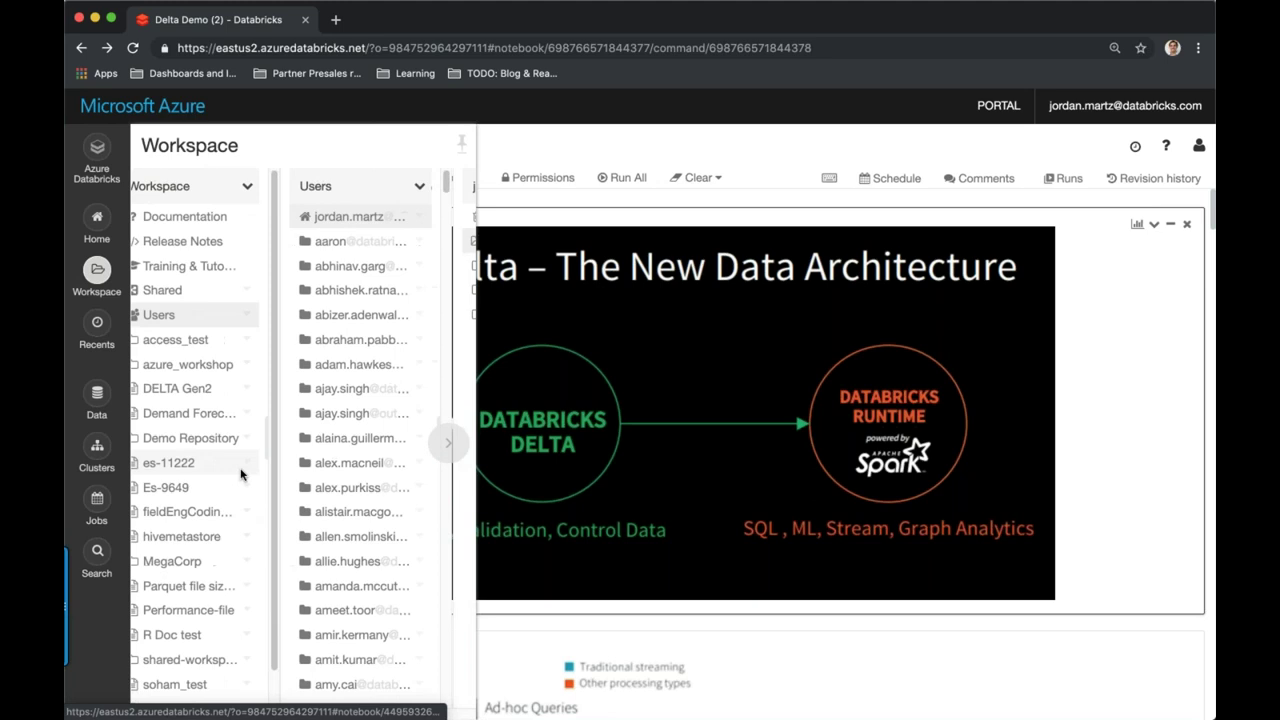
scroll(238, 476, right, 8)
scroll(237, 475, right, 3)
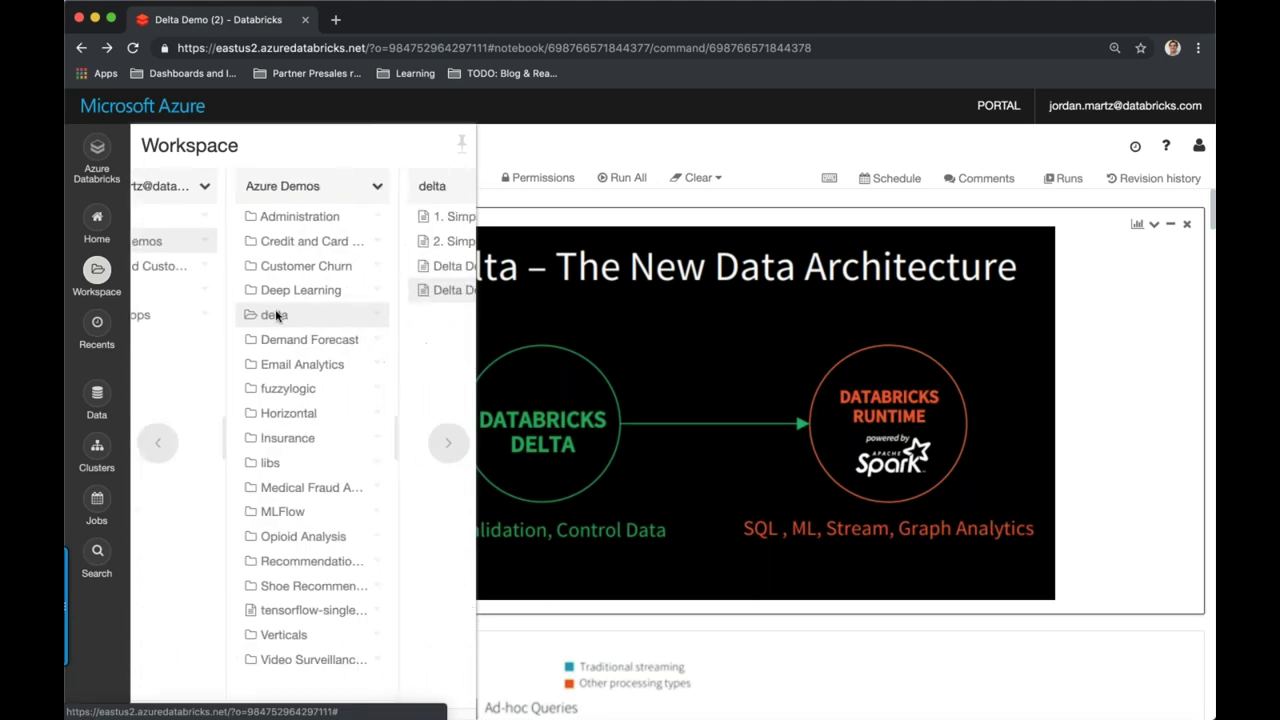
scroll(277, 316, right, 2)
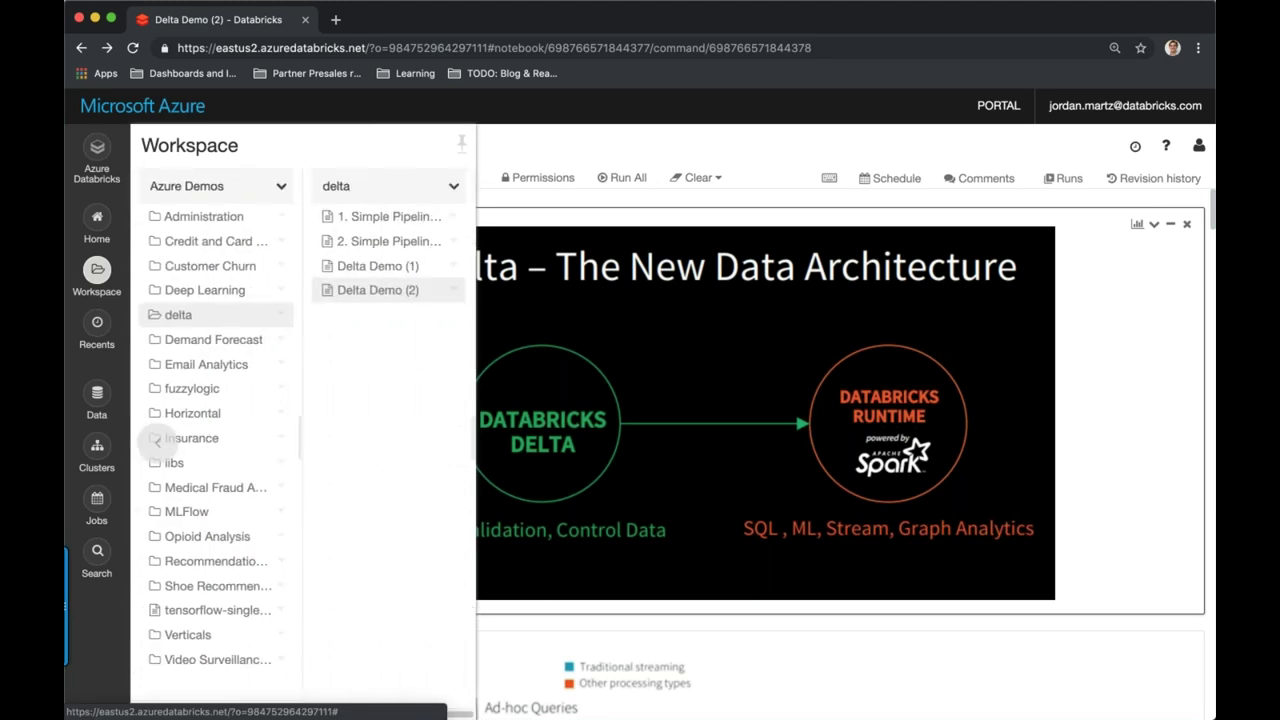